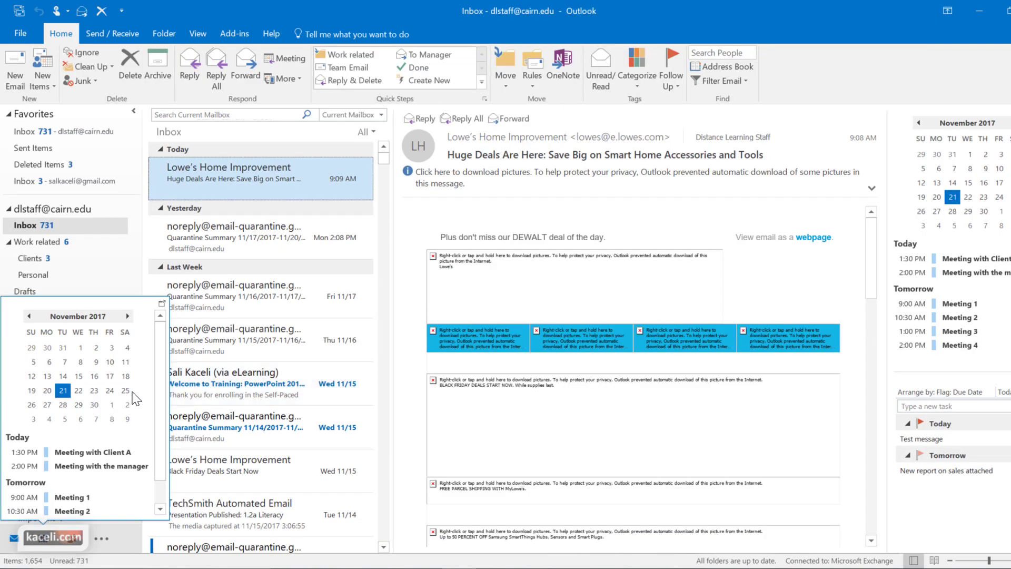
# Step: Switch to the calendar and select the Wednesday, November 22, 10:00 AM slot
pyautogui.click(45, 542)
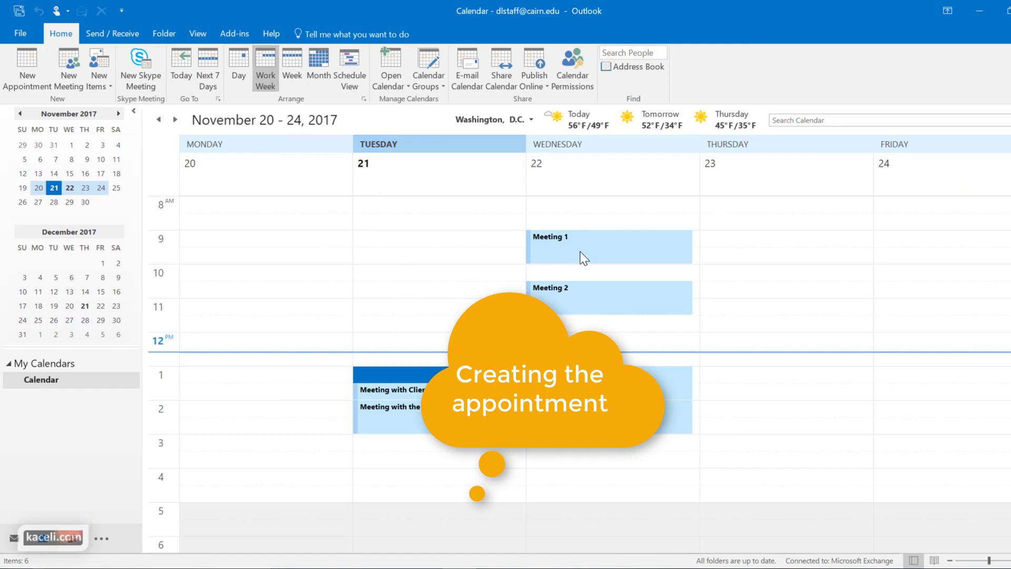
pyautogui.moveTo(597, 231)
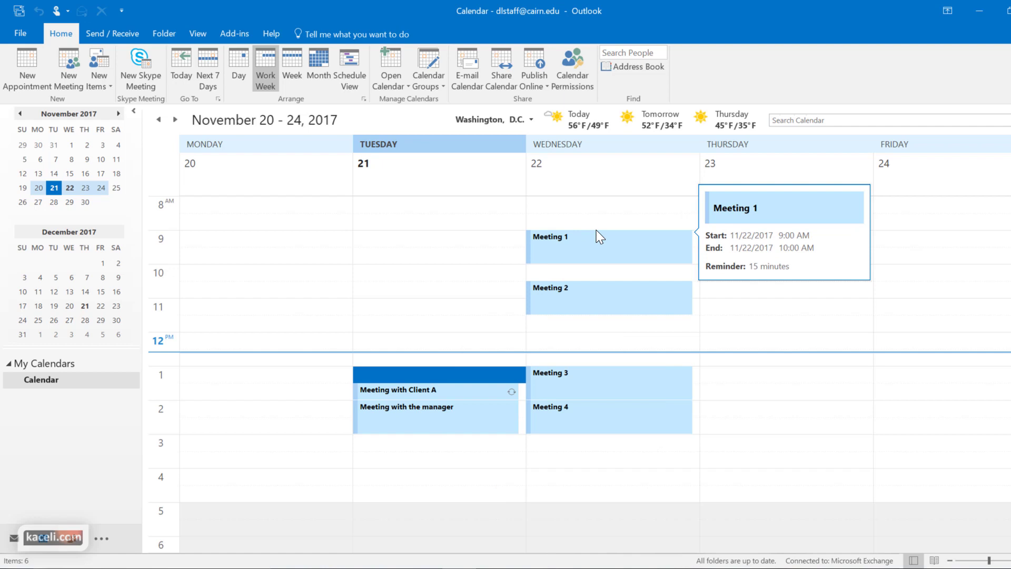
pyautogui.click(546, 272)
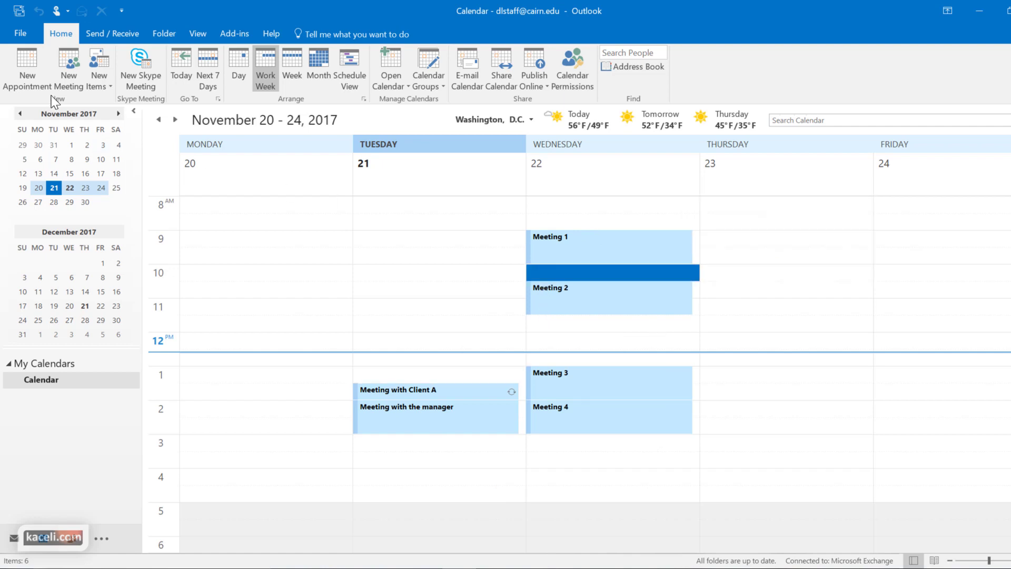
# Step: Create a 10:00–10:30 AM appointment 'Meeting about sales for 2018' located in Conference Room 1
pyautogui.doubleClick(557, 273)
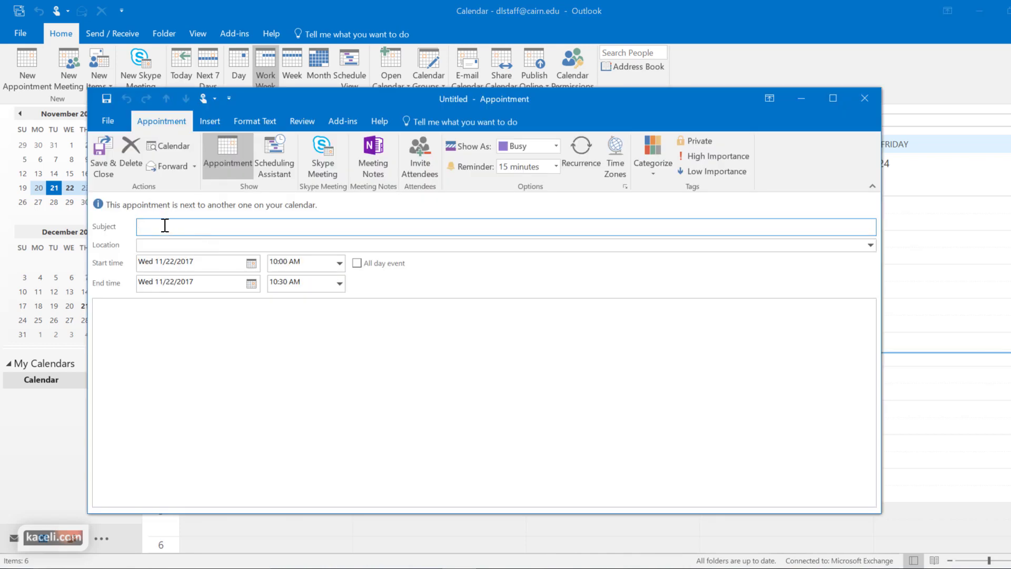
pyautogui.write('Meeting about sales for 2018')
pyautogui.press('Tab')
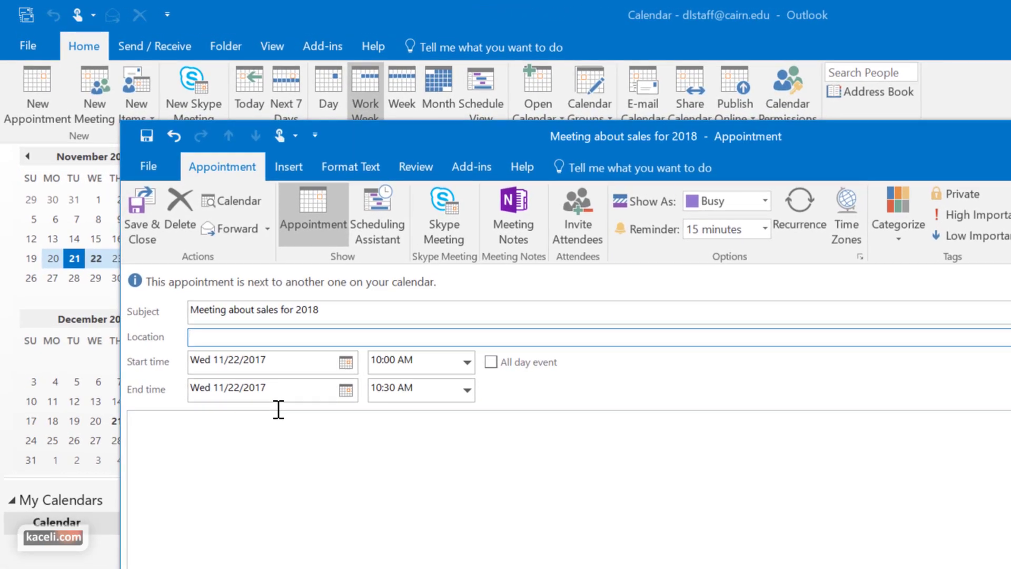
pyautogui.write('Conference Room 1')
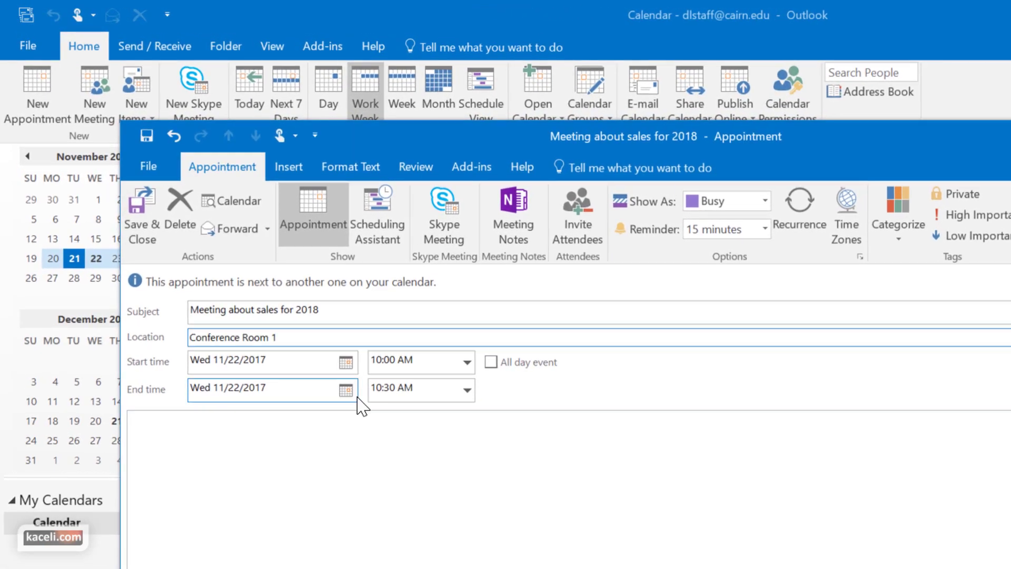
pyautogui.click(350, 447)
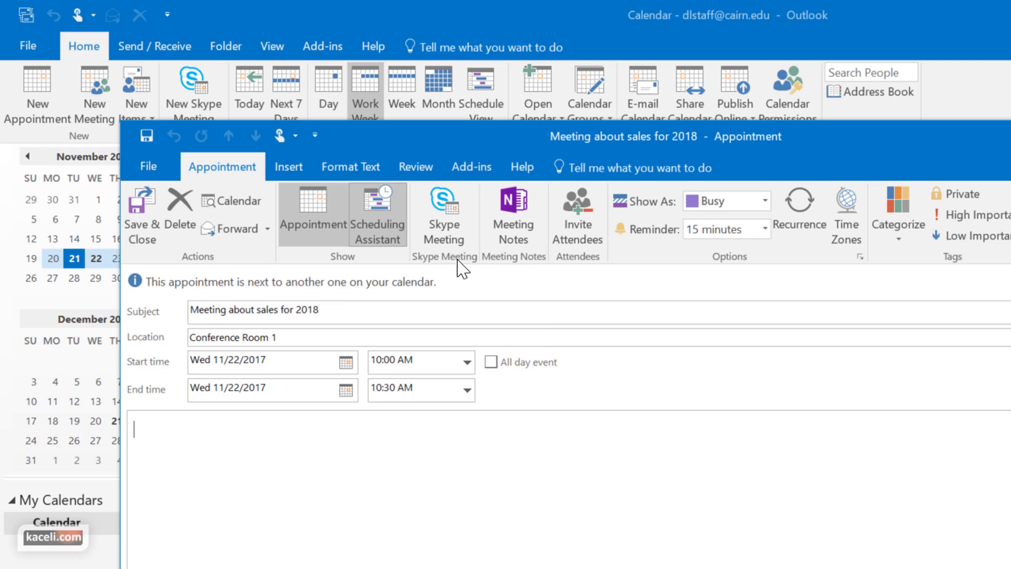
# Step: In Scheduling Assistant, find 'instructor' in the Global Address List and add them as required
pyautogui.click(376, 219)
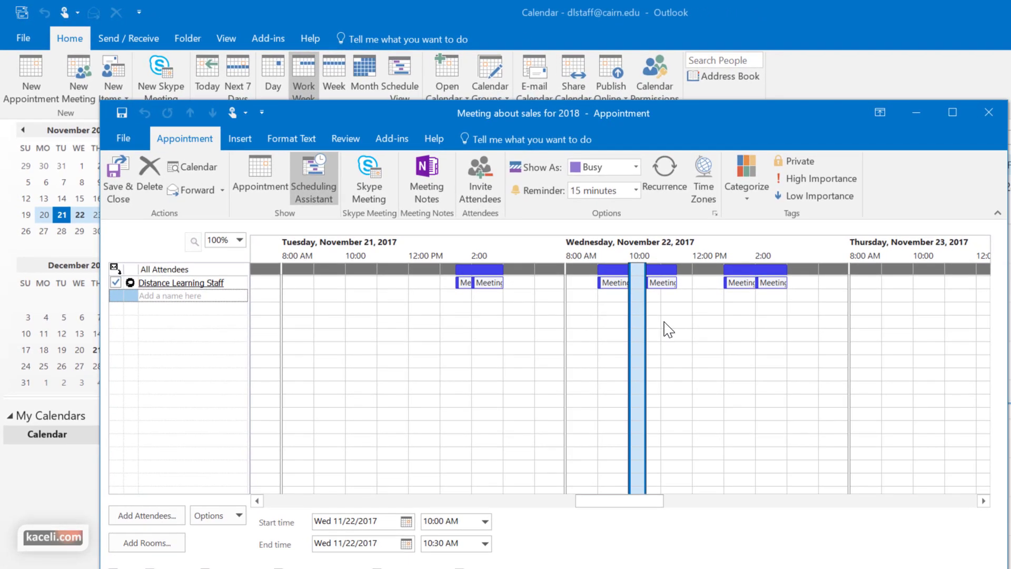
pyautogui.click(165, 518)
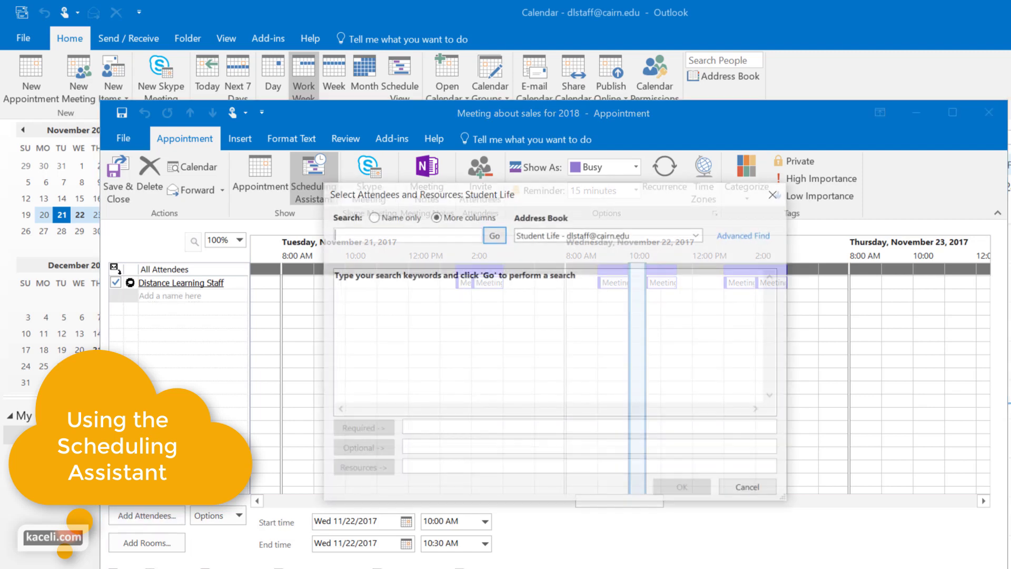
pyautogui.click(697, 234)
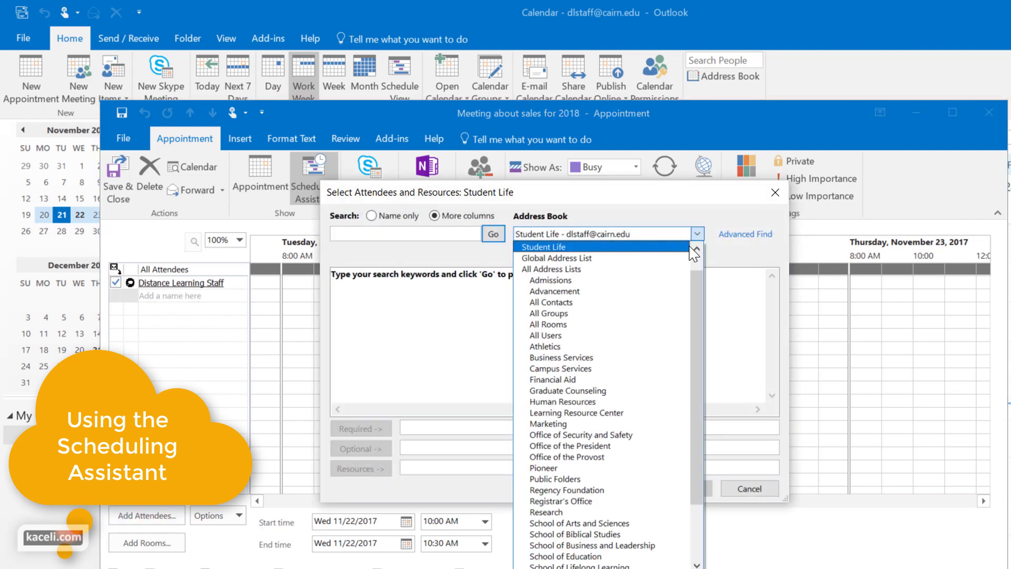
pyautogui.click(641, 258)
pyautogui.click(414, 235)
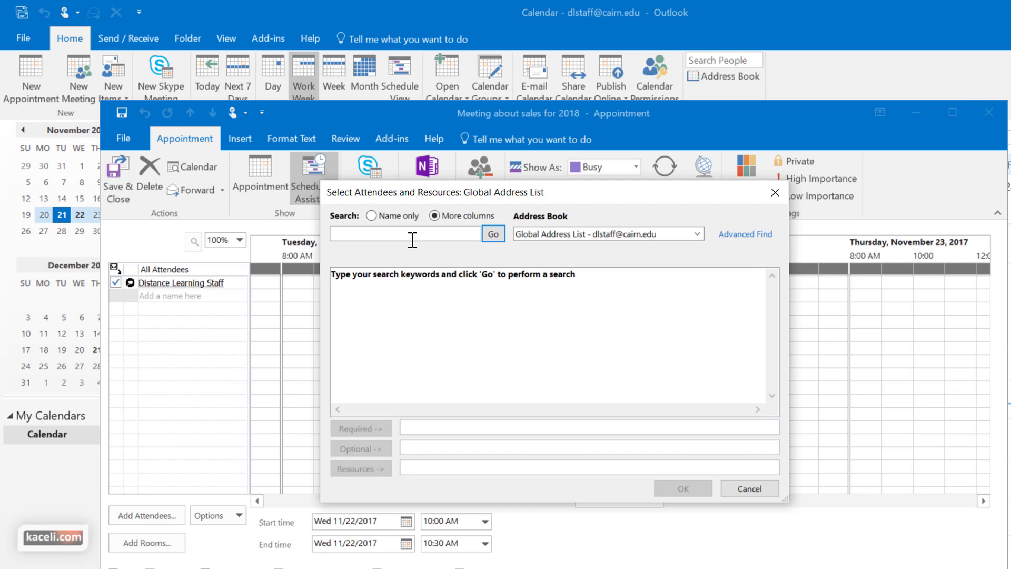
pyautogui.write('instructor')
pyautogui.click(493, 234)
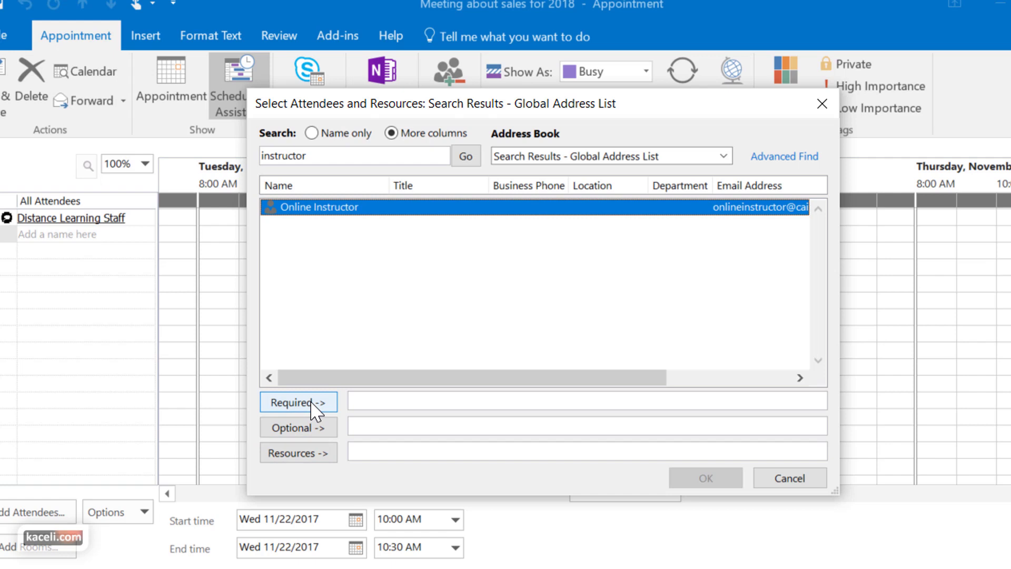
pyautogui.click(311, 403)
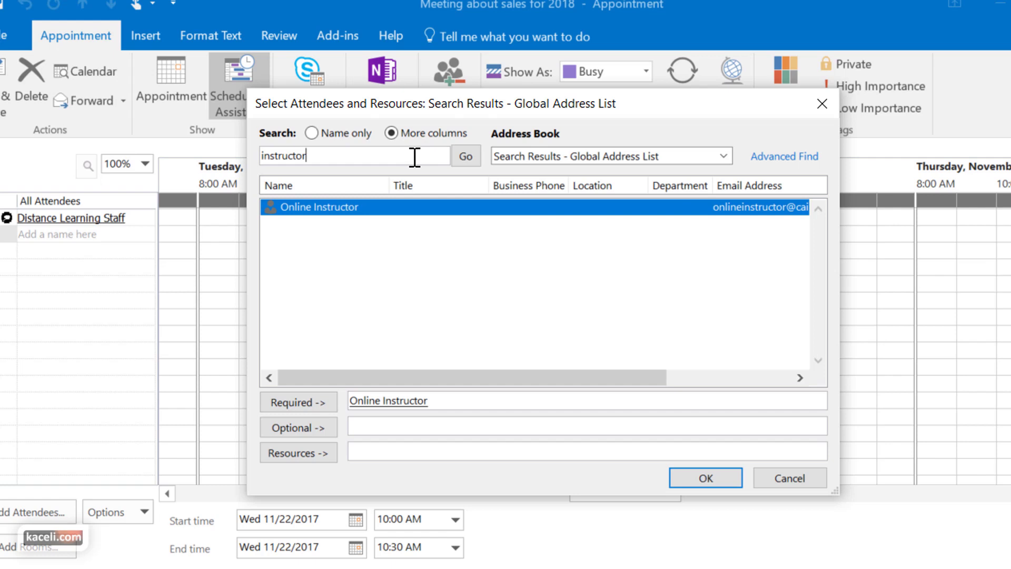
# Step: Search 'test', add both test users as optional attendees, and confirm the list
pyautogui.doubleClick(367, 156)
pyautogui.write('test')
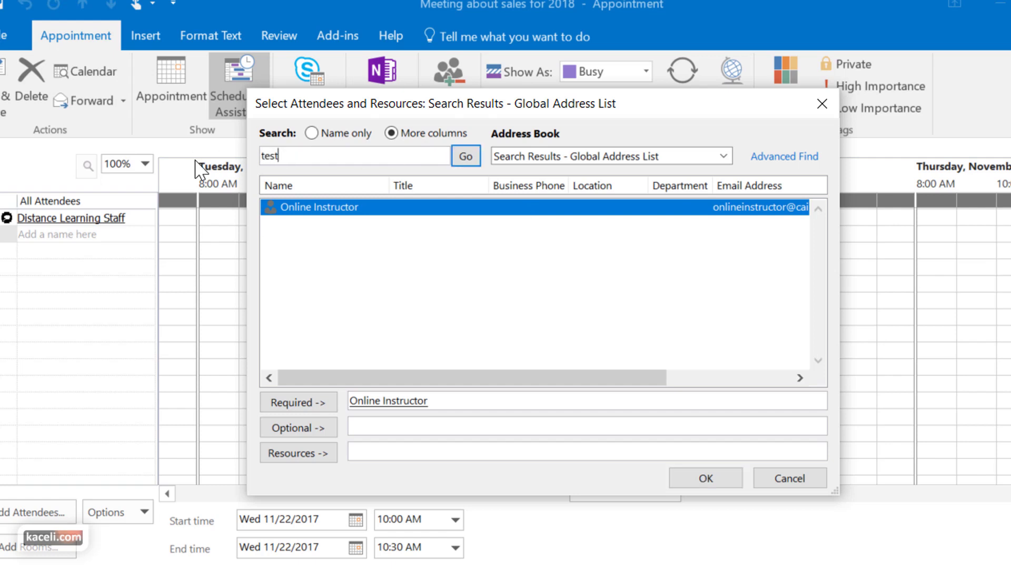
pyautogui.press('Return')
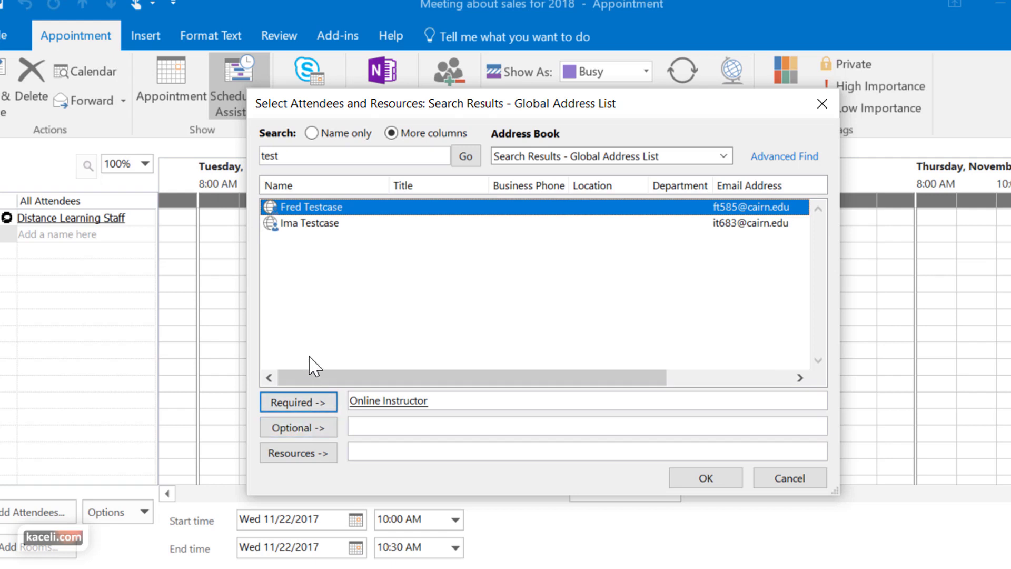
pyautogui.click(298, 427)
pyautogui.click(309, 223)
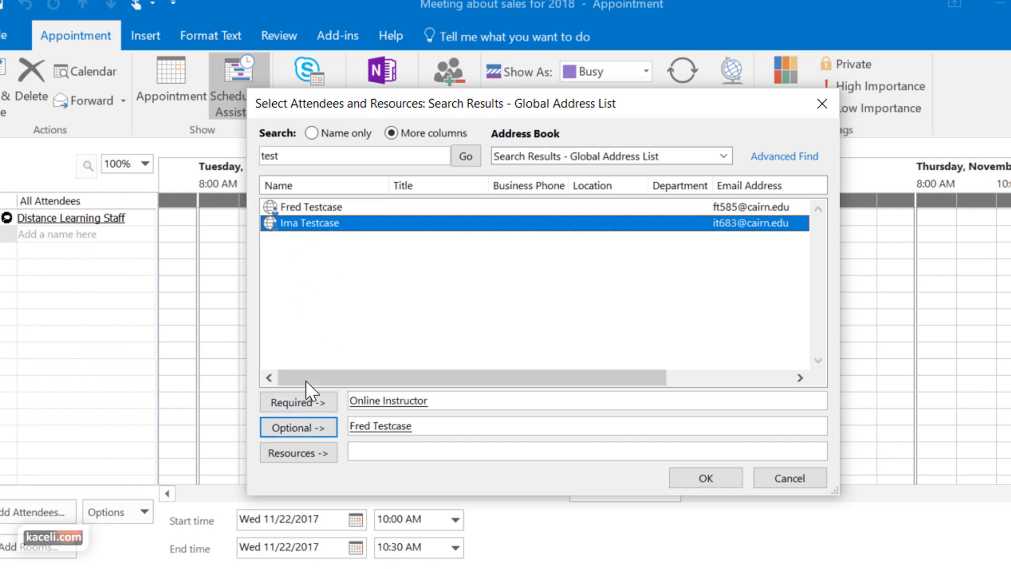
pyautogui.click(298, 427)
pyautogui.click(706, 478)
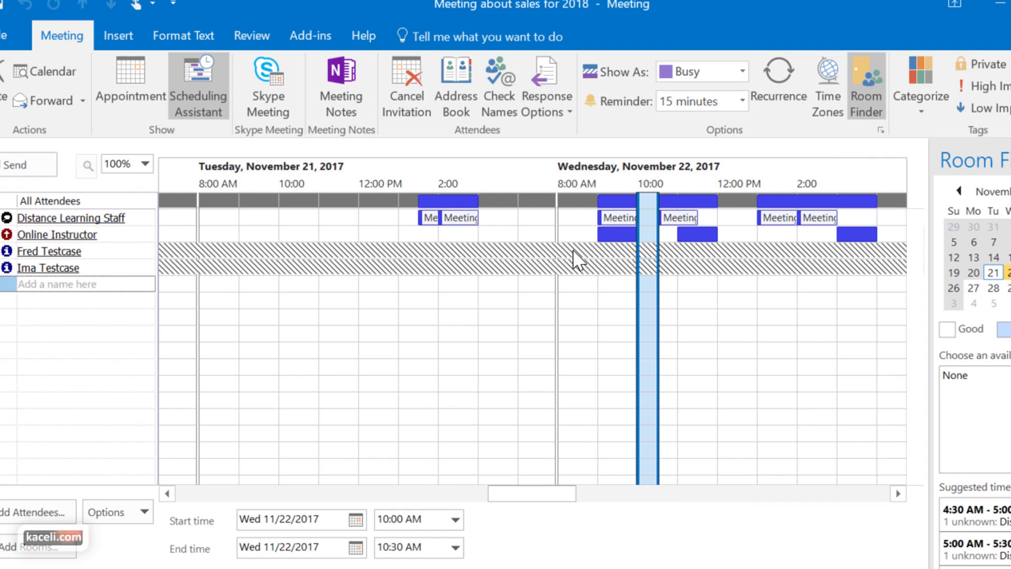
# Step: Drag the meeting block's end in Scheduling Assistant so it runs 10:00–11:00 AM
pyautogui.moveTo(543, 248)
pyautogui.moveTo(766, 251)
pyautogui.moveTo(254, 253)
pyautogui.moveTo(502, 254)
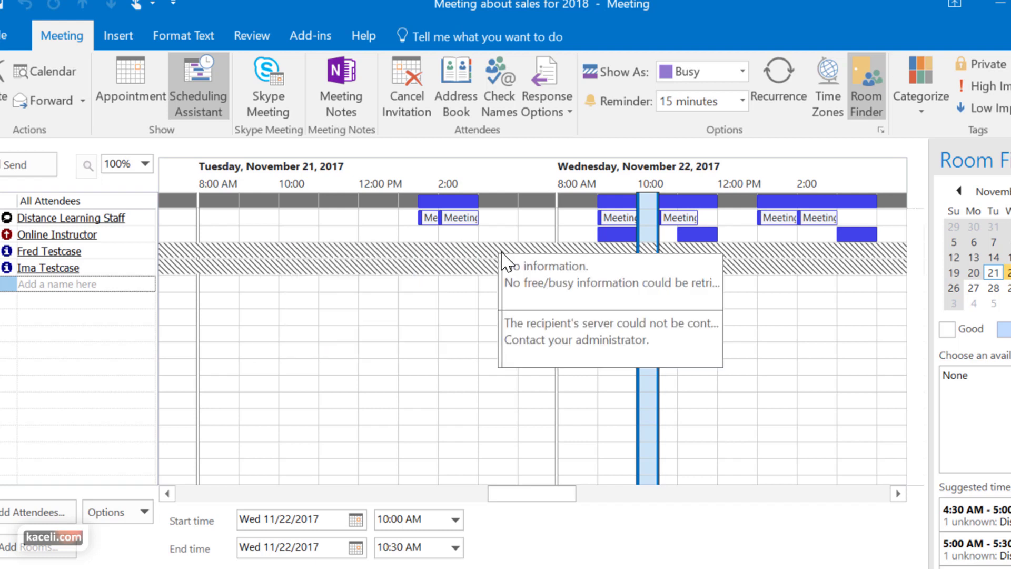
pyautogui.scroll(-3, 502, 254)
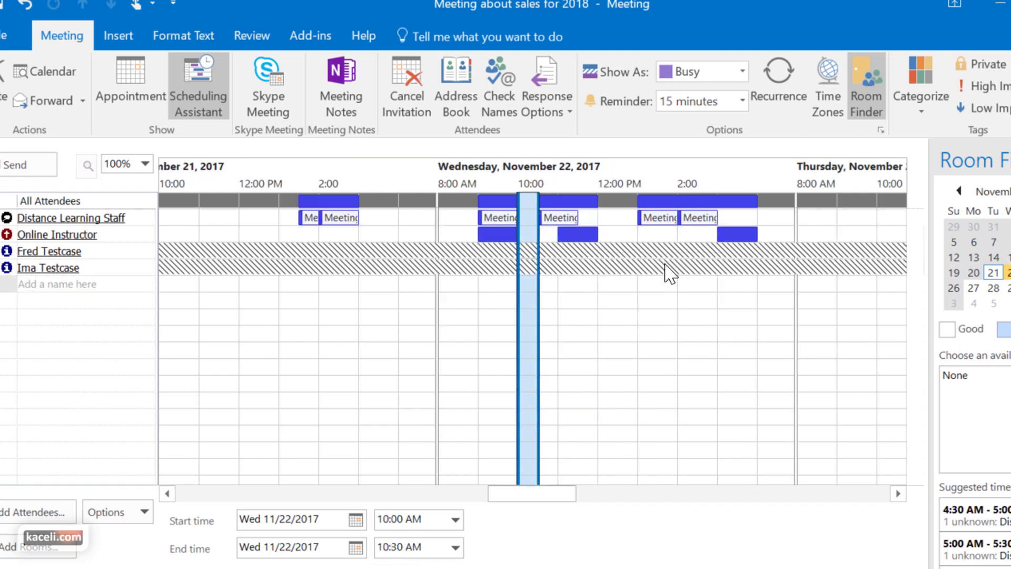
pyautogui.moveTo(523, 266)
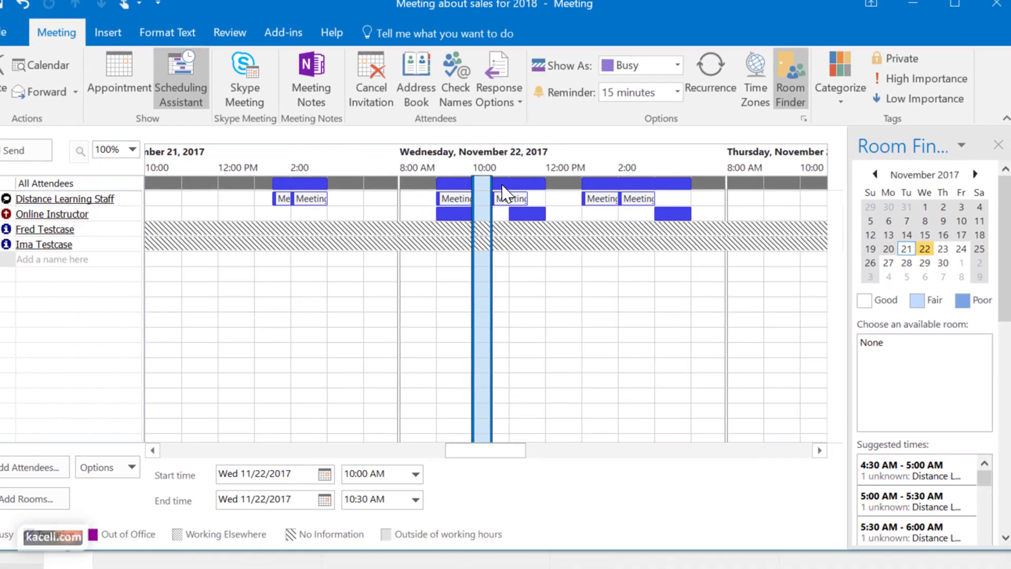
pyautogui.moveTo(538, 201); pyautogui.dragTo(559, 201)
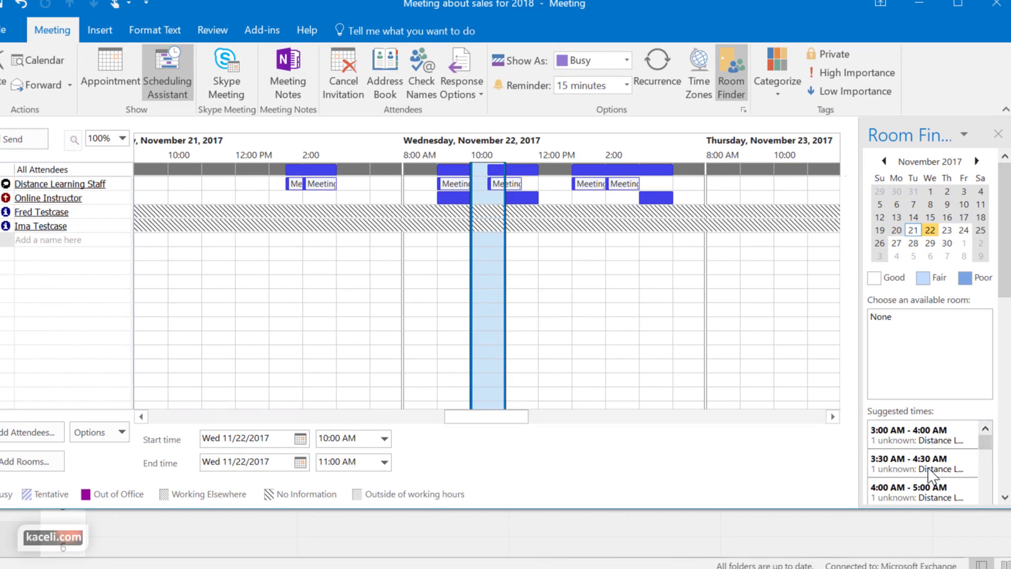
pyautogui.scroll(-2, 927, 456)
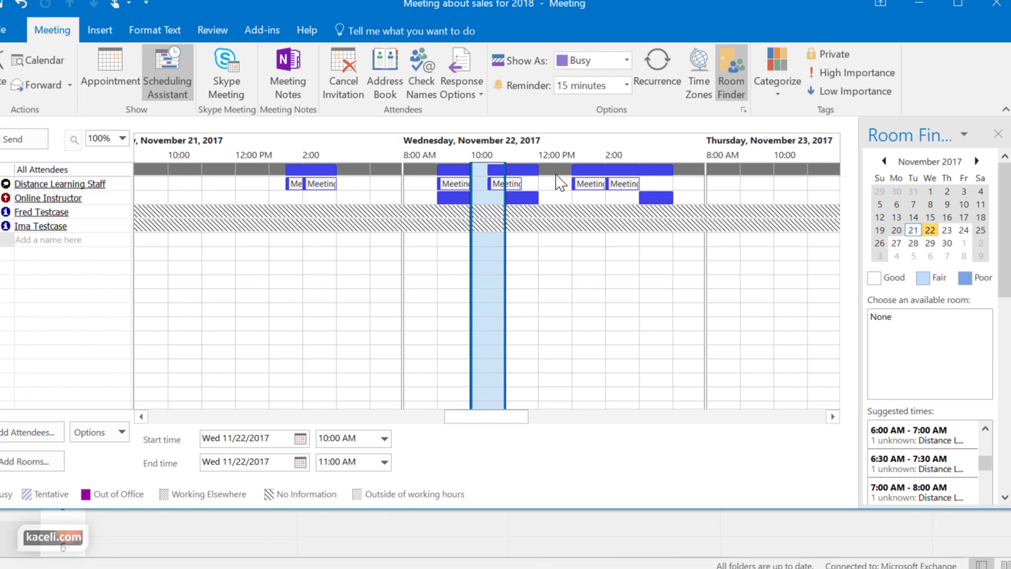
# Step: Move the meeting to Wednesday 12:00–1:00 PM, keeping the 15-minute reminder
pyautogui.click(549, 184)
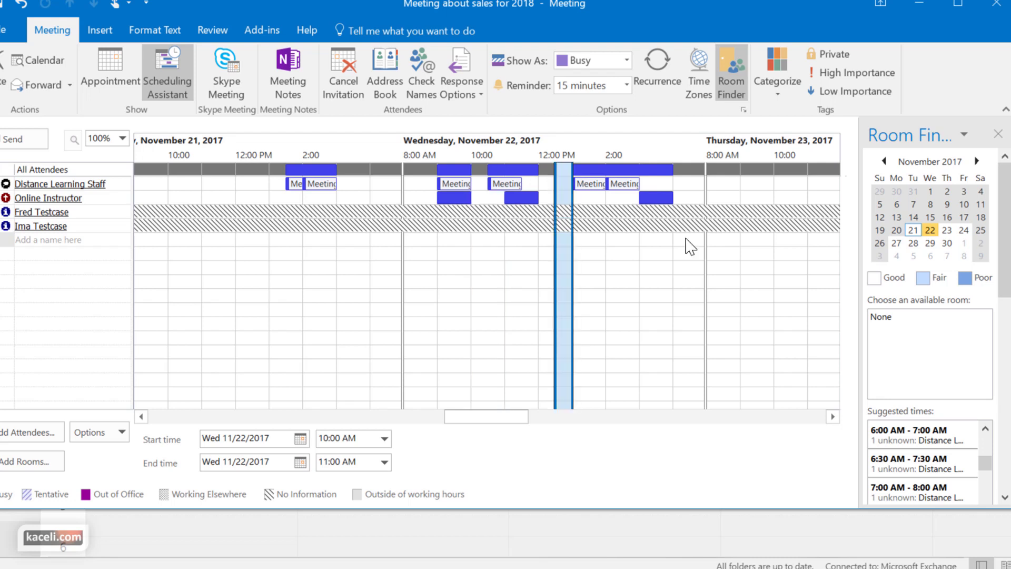
pyautogui.click(548, 186)
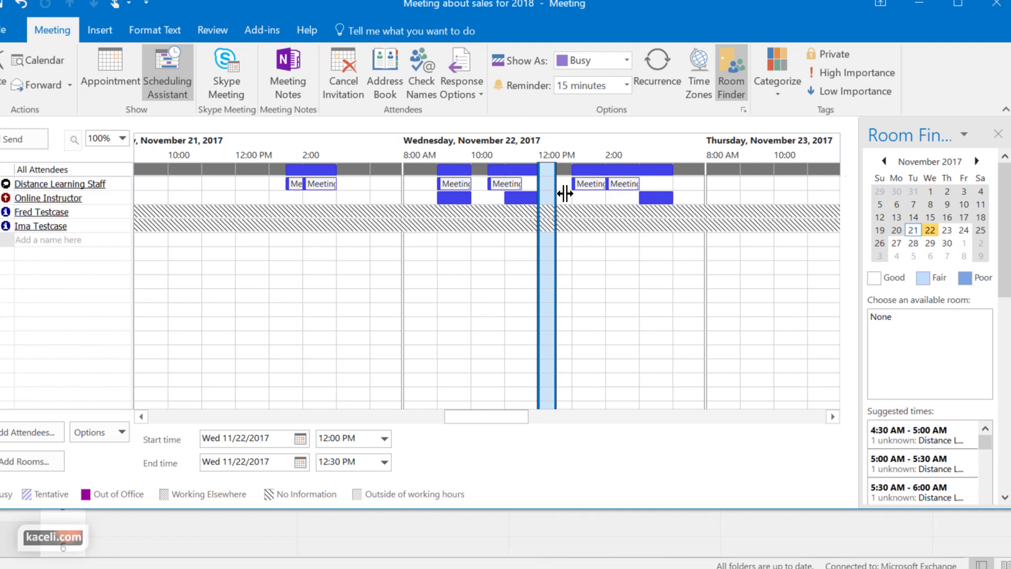
pyautogui.moveTo(565, 193); pyautogui.dragTo(564, 191)
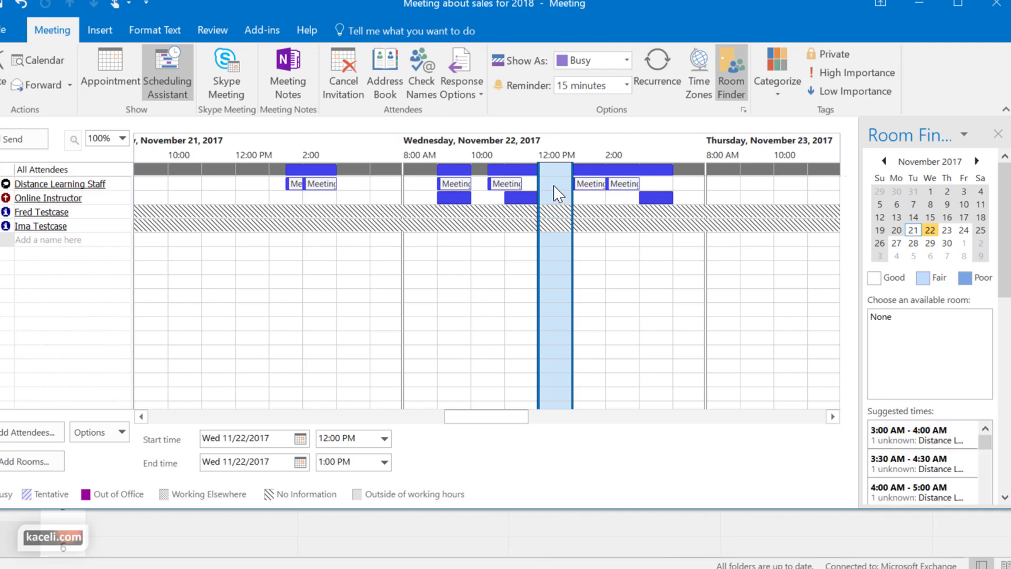
pyautogui.moveTo(574, 220)
pyautogui.click(627, 84)
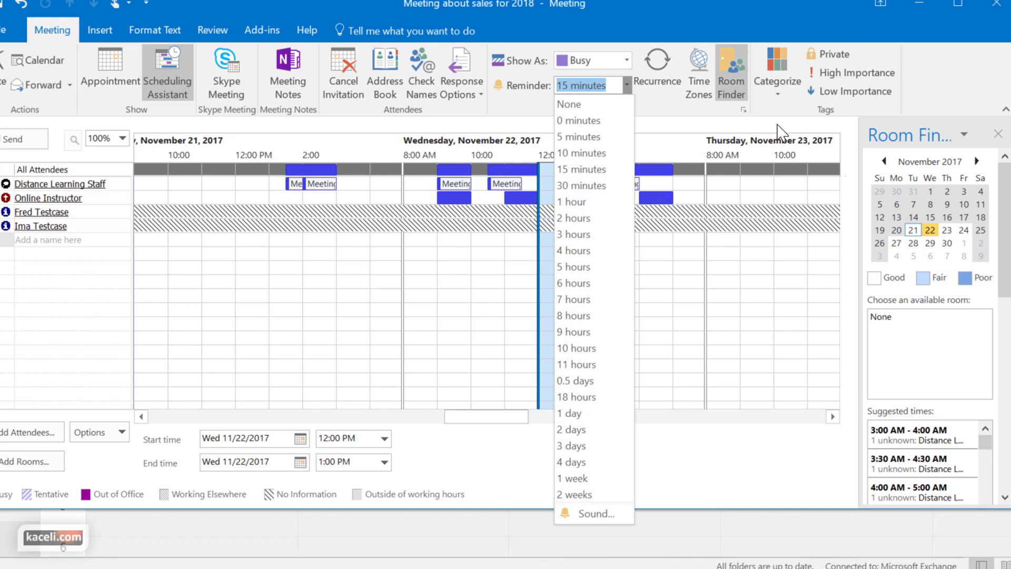
pyautogui.click(822, 166)
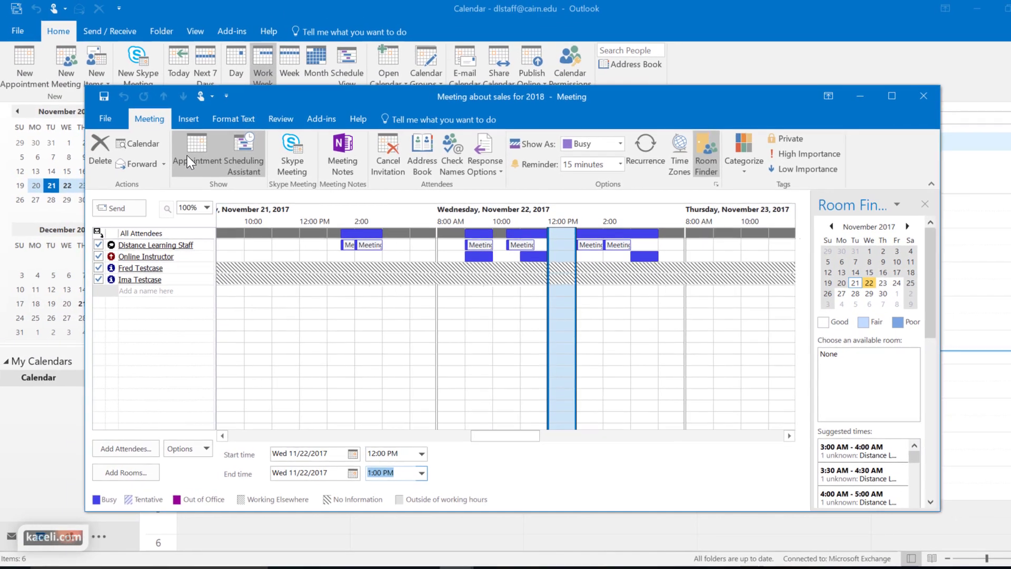
# Step: Write 'Additional notes' in the meeting body
pyautogui.click(110, 76)
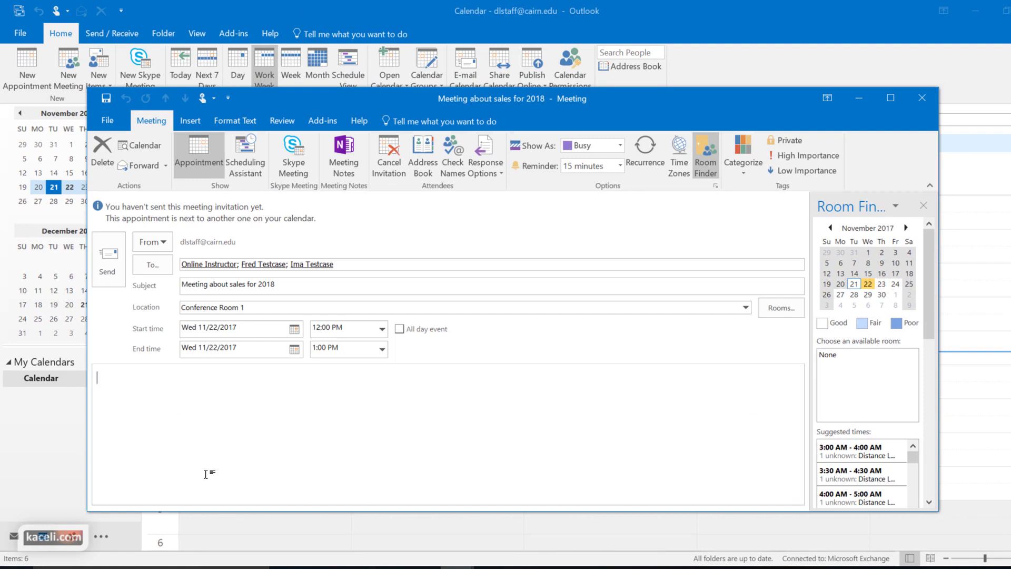
pyautogui.write('dfgdfgdfg')
pyautogui.hotkey('ctrl', 'a')
pyautogui.write('Additional notes')
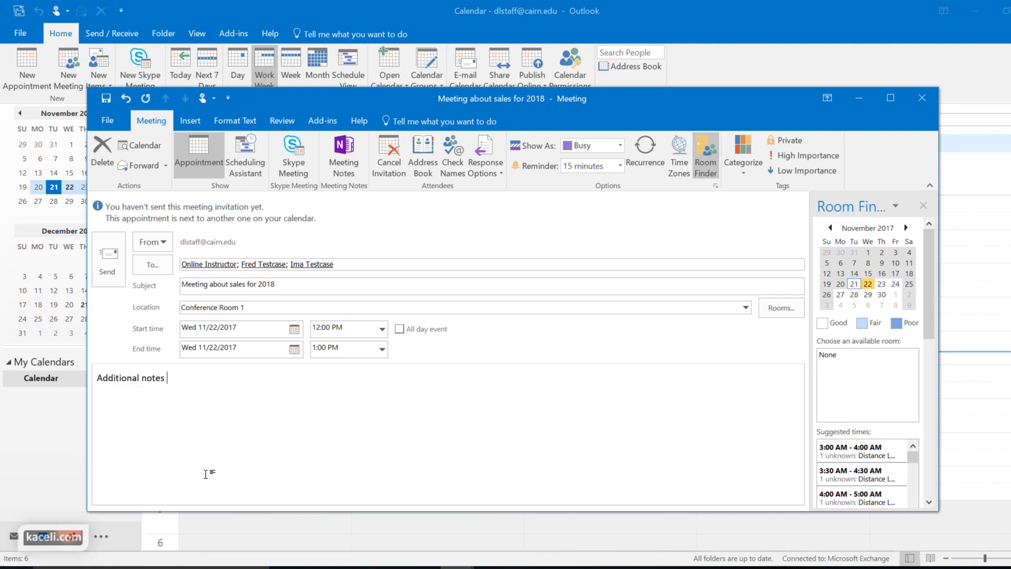
# Step: Attach Sales Report 1.xlsx, send the invitation, and switch to the invitee's web calendar
pyautogui.click(189, 121)
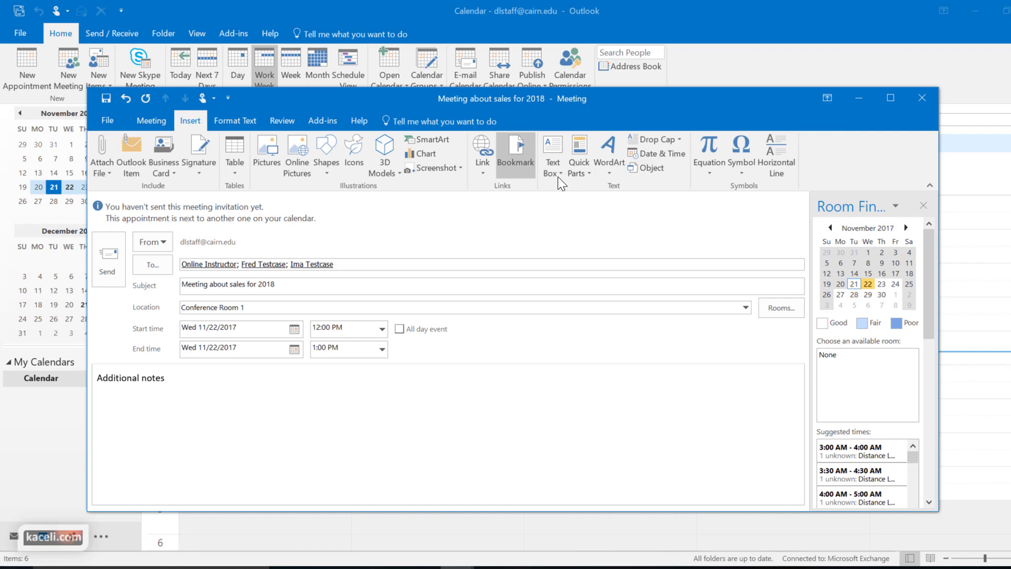
pyautogui.click(108, 172)
pyautogui.click(173, 548)
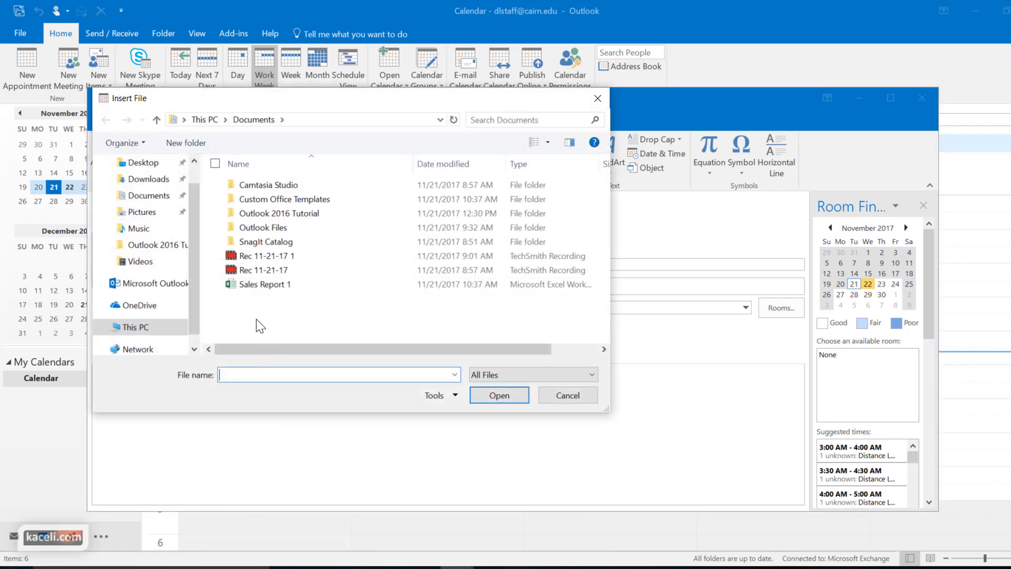
pyautogui.doubleClick(253, 285)
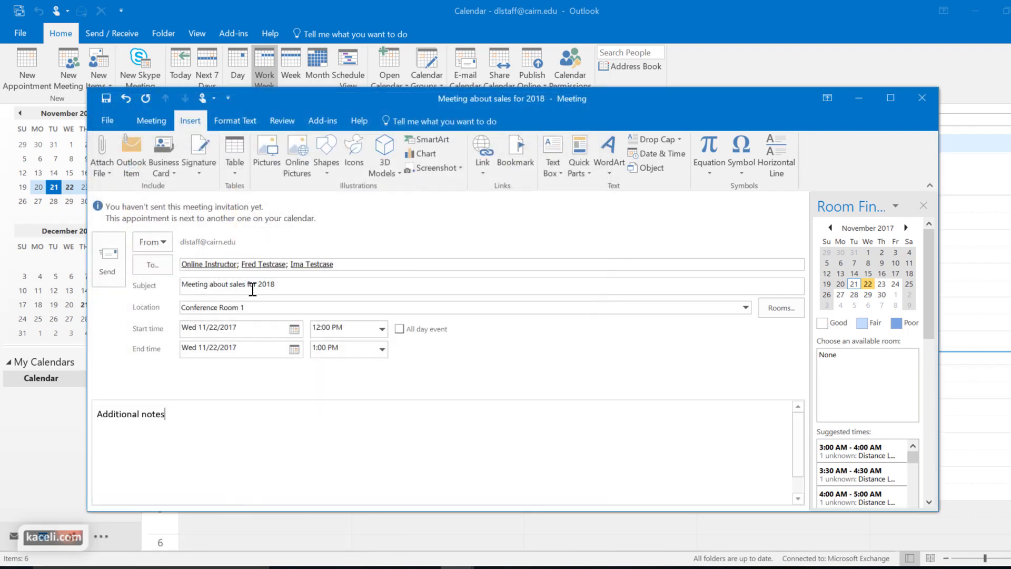
pyautogui.click(115, 261)
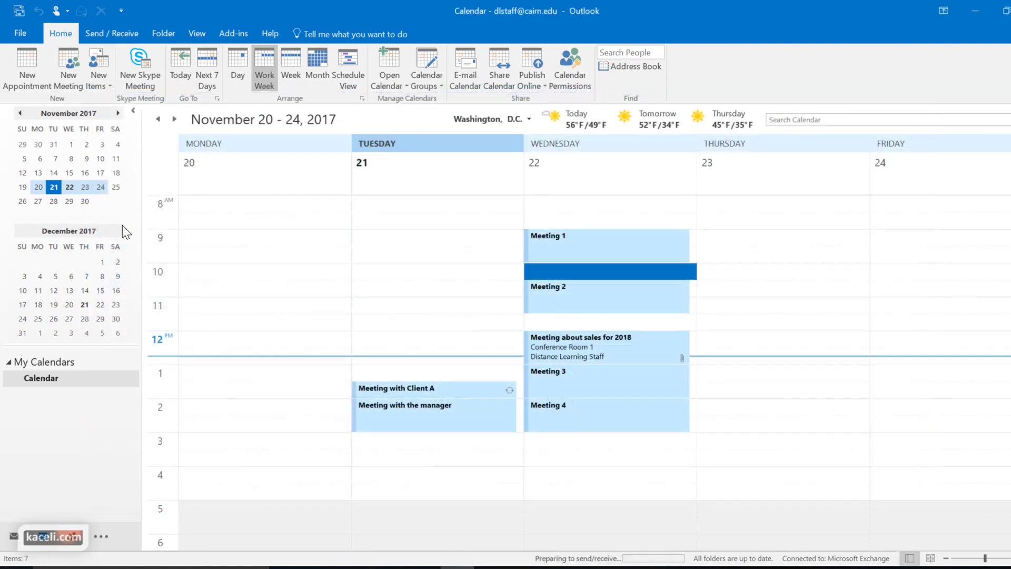
pyautogui.moveTo(576, 343)
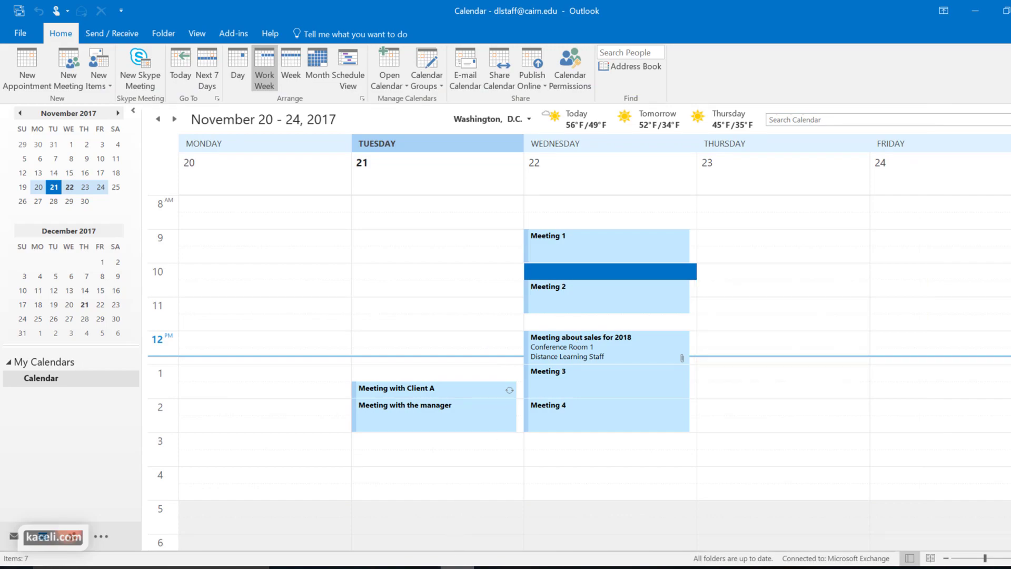
pyautogui.click(457, 567)
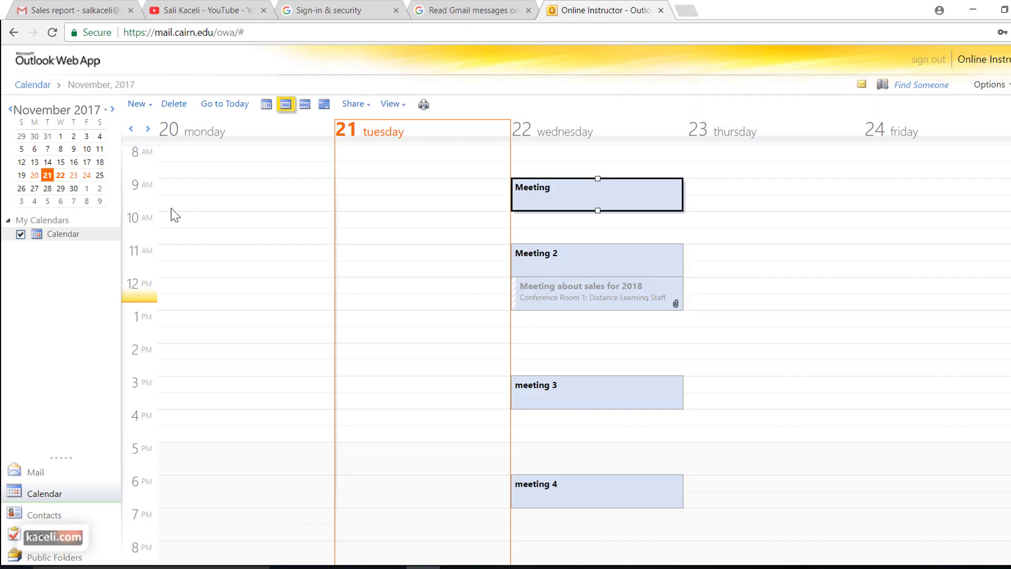
# Step: In web mail, accept the sales meeting with an edited reply saying you're out of office but attending
pyautogui.click(38, 473)
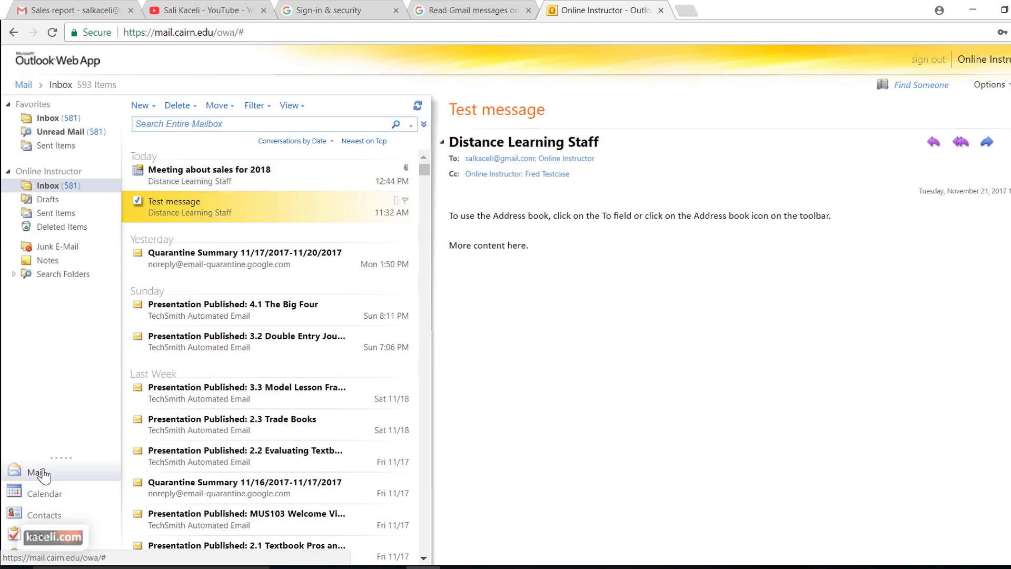
pyautogui.click(203, 178)
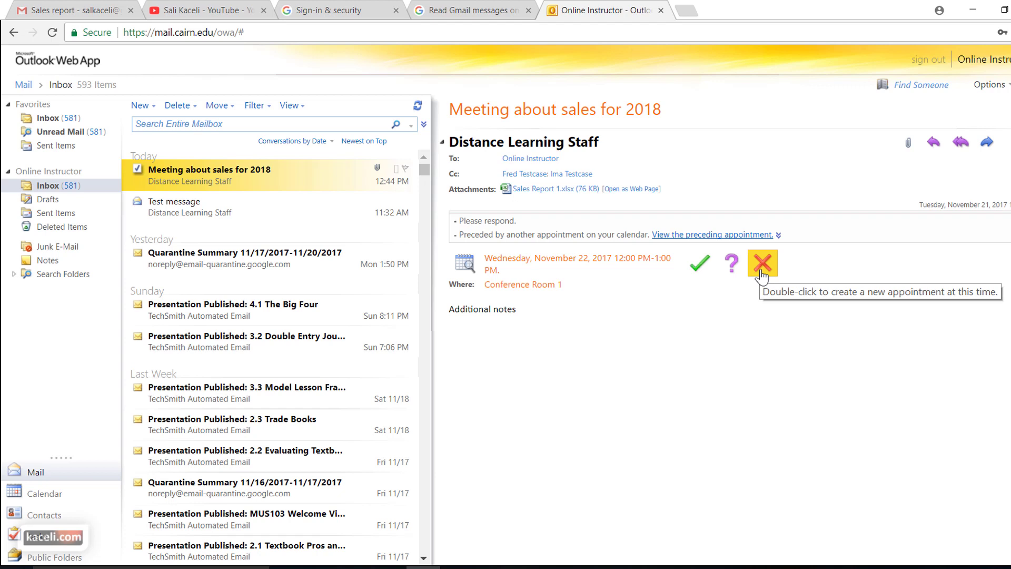
pyautogui.click(704, 265)
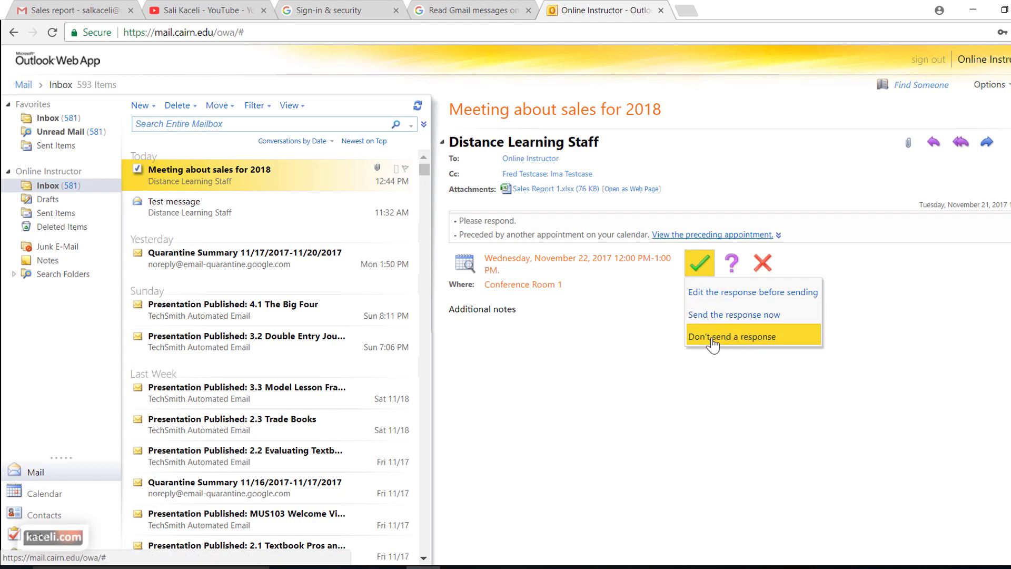
pyautogui.click(716, 300)
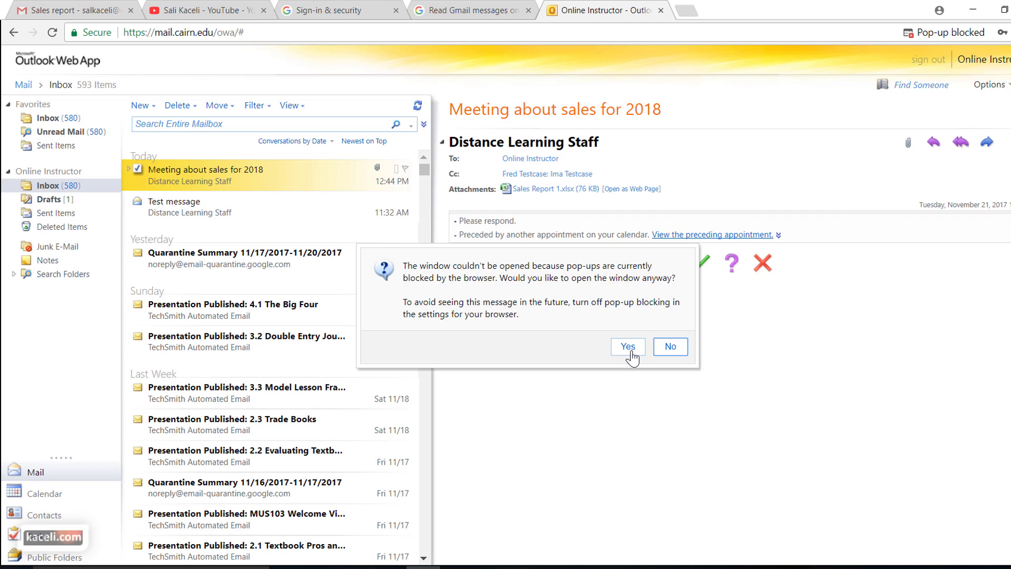
pyautogui.click(628, 347)
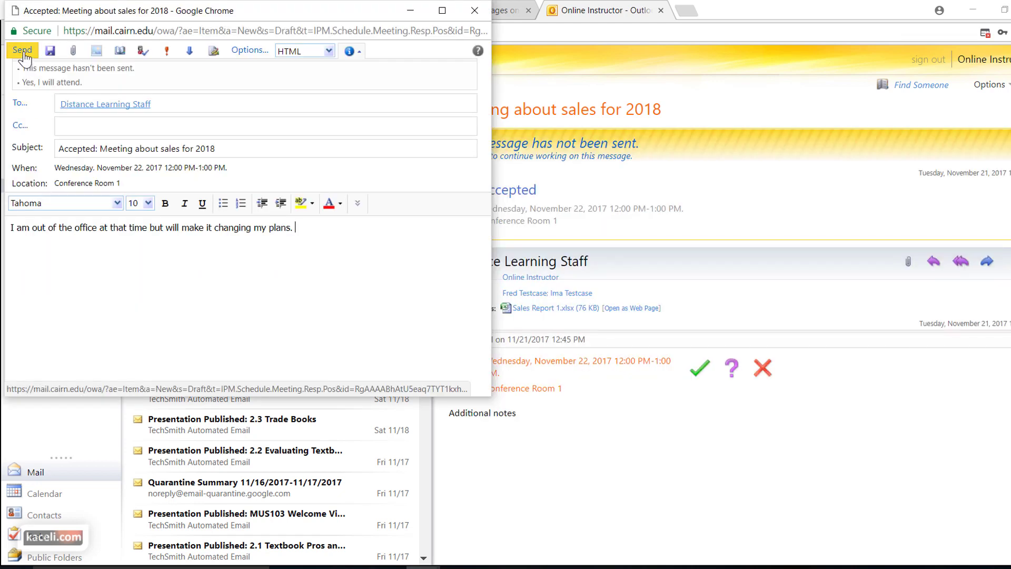
pyautogui.click(24, 53)
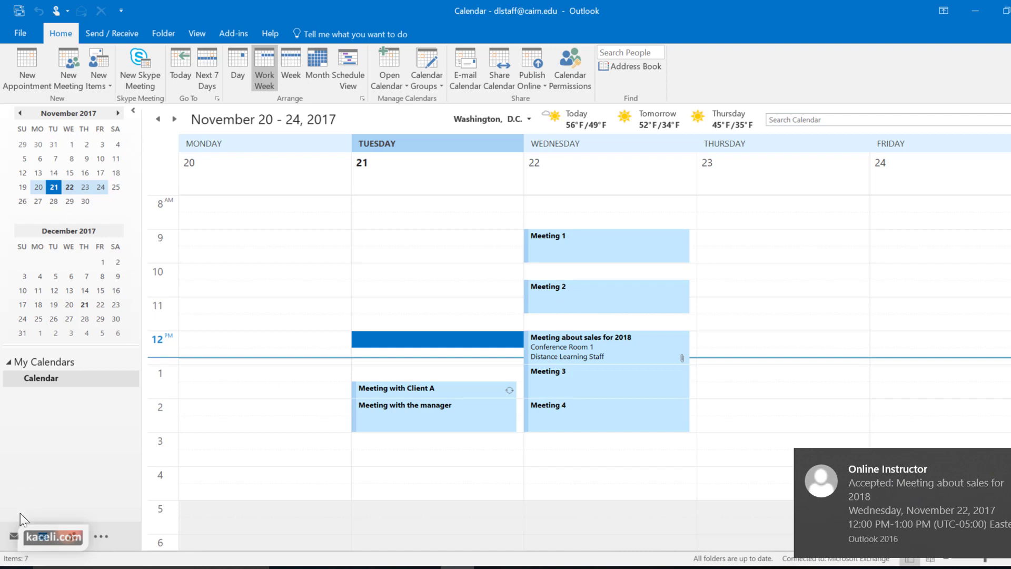
# Step: Read the instructor's acceptance note in the inbox, then return to the calendar
pyautogui.click(12, 537)
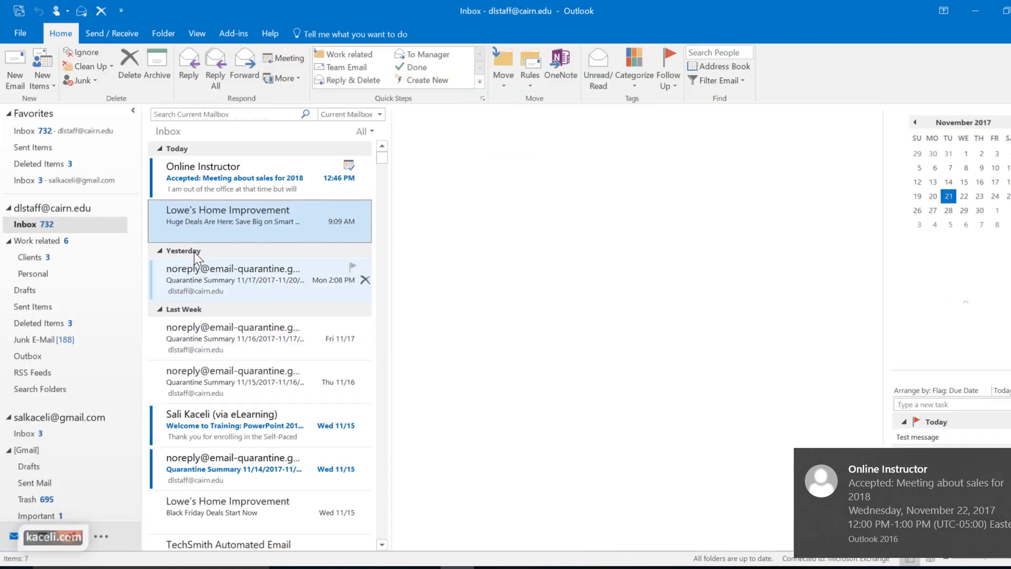
pyautogui.click(208, 187)
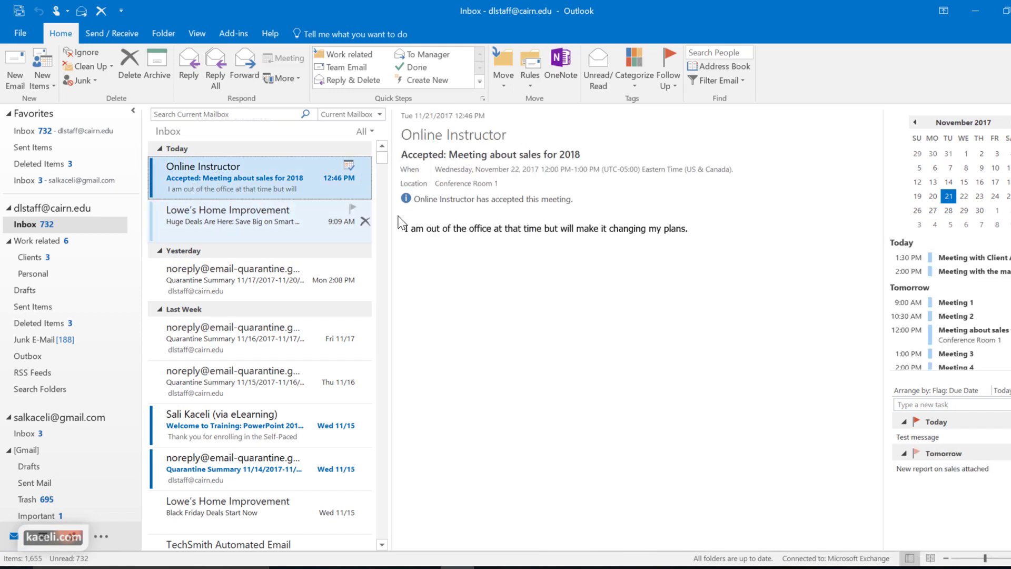
pyautogui.moveTo(431, 230); pyautogui.dragTo(689, 237)
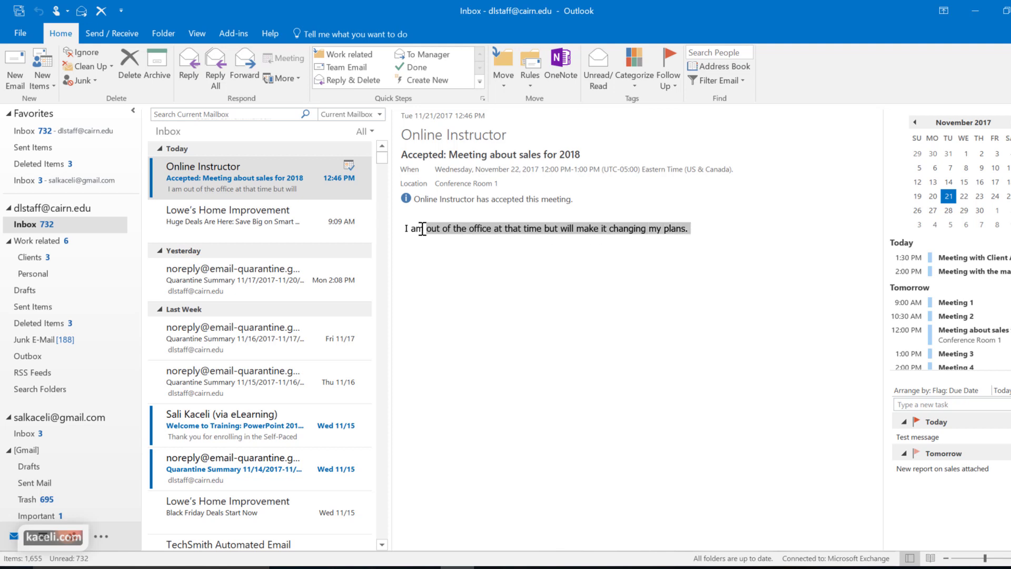
pyautogui.click(34, 537)
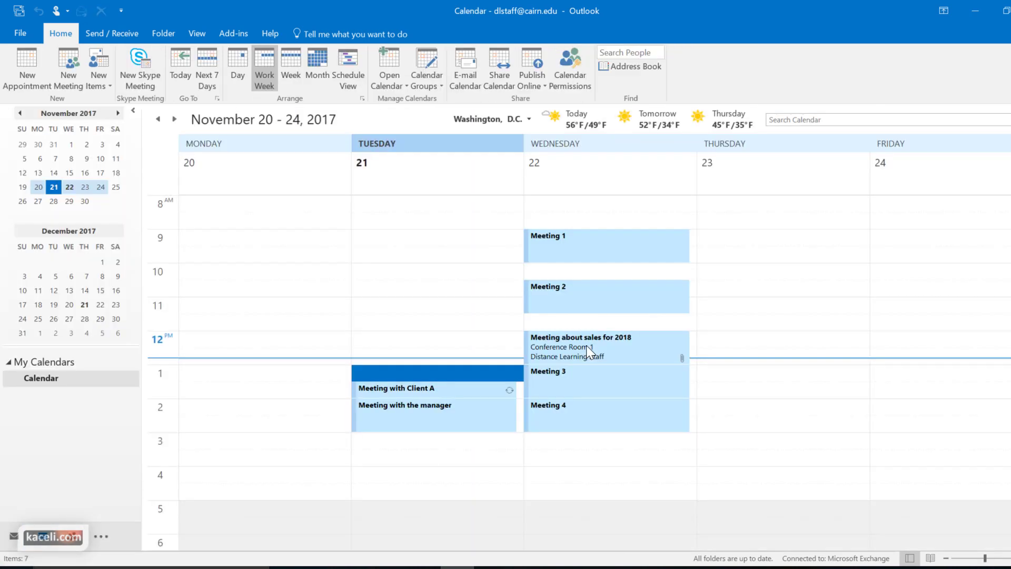
pyautogui.click(582, 345)
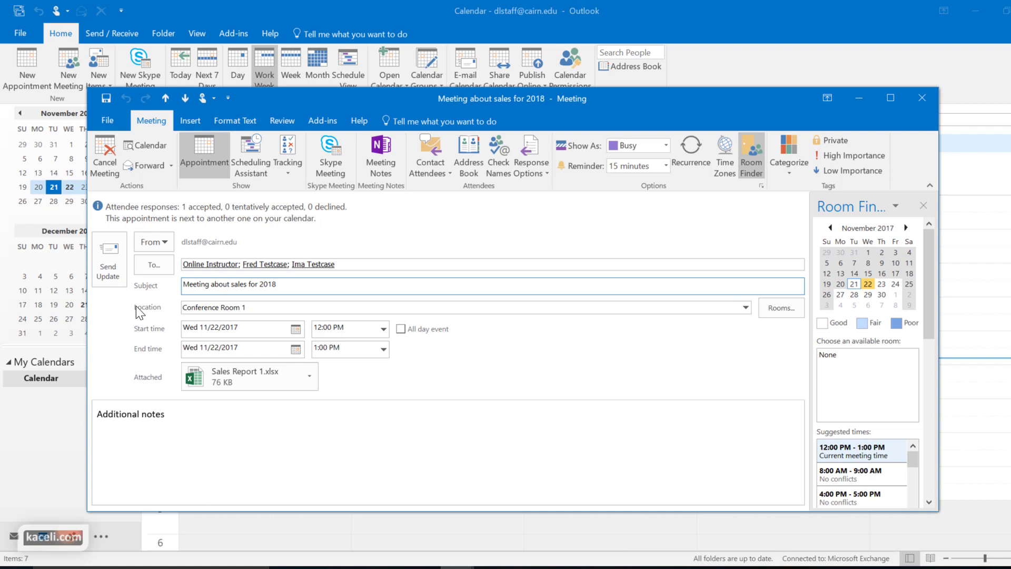
pyautogui.click(287, 158)
# Step: Reopen the sales meeting and reschedule it to Thursday 11/23/2017, 8:30–10:00 AM
pyautogui.click(923, 98)
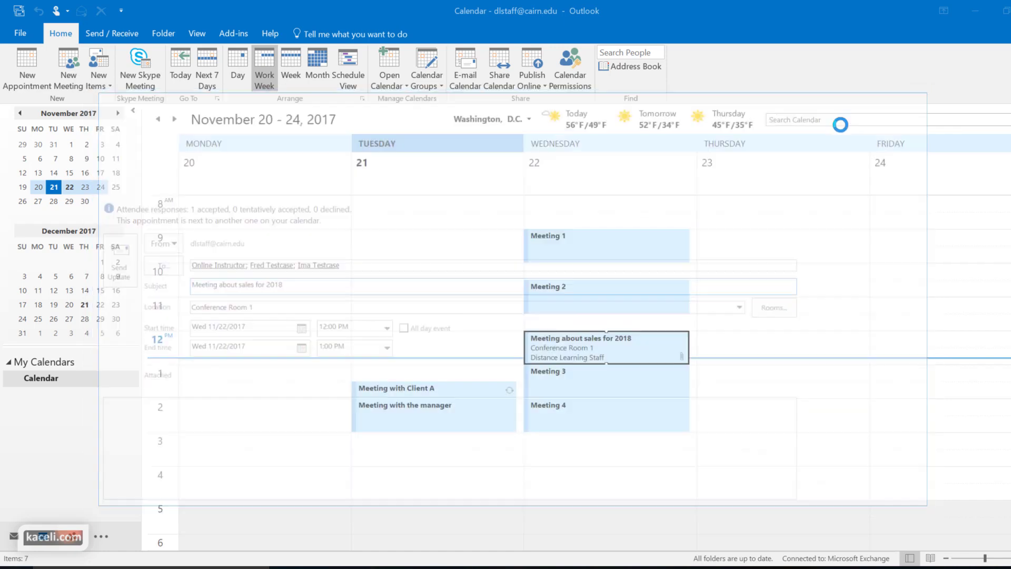
pyautogui.doubleClick(563, 340)
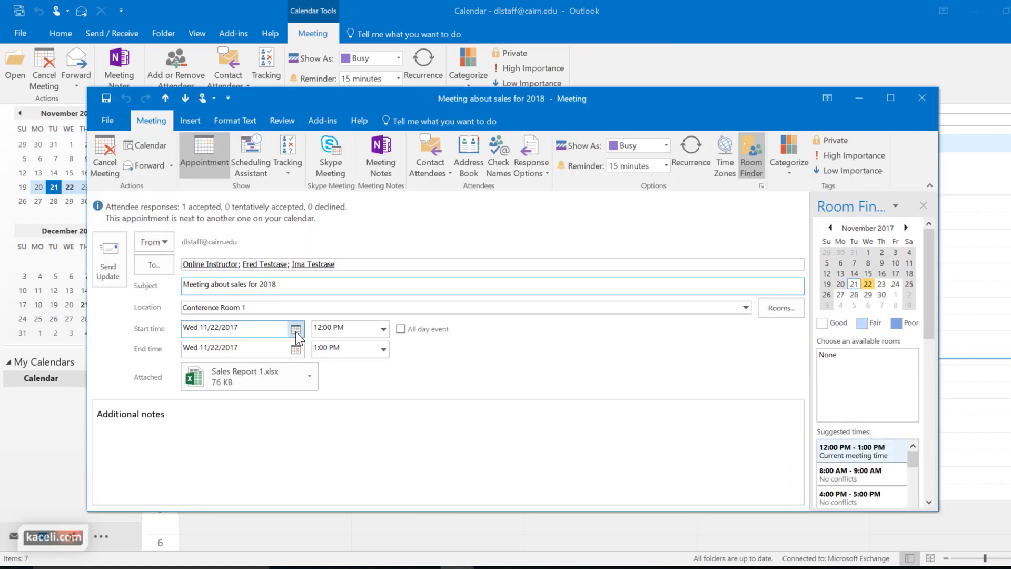
pyautogui.click(296, 329)
pyautogui.click(274, 420)
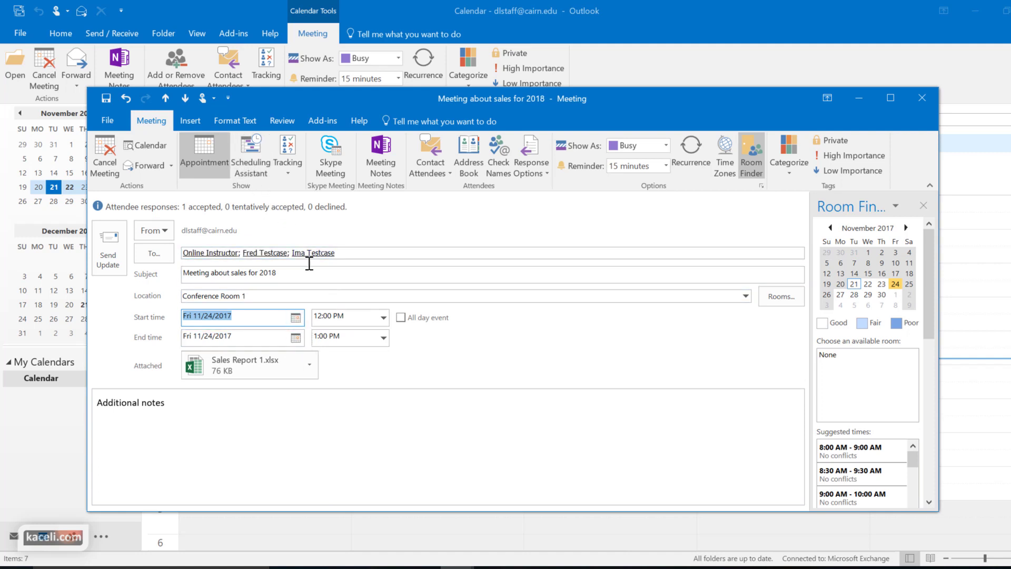
pyautogui.click(258, 177)
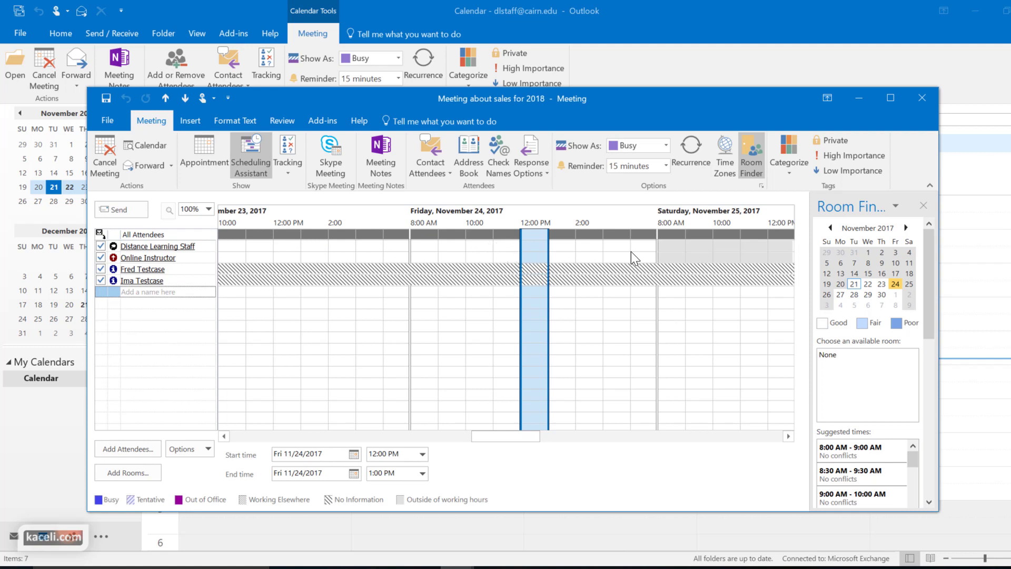
pyautogui.click(882, 284)
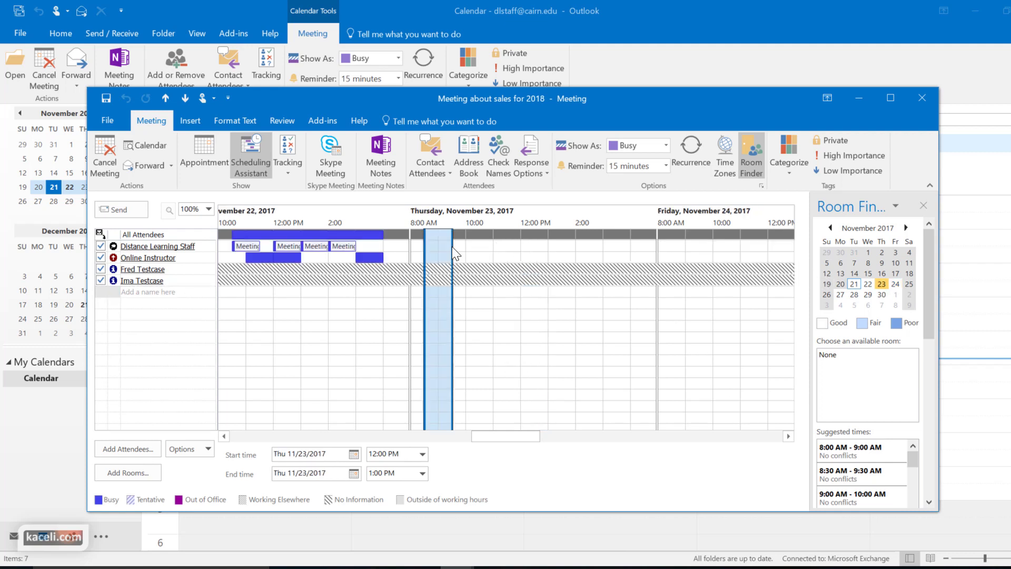
pyautogui.moveTo(457, 248); pyautogui.dragTo(467, 280)
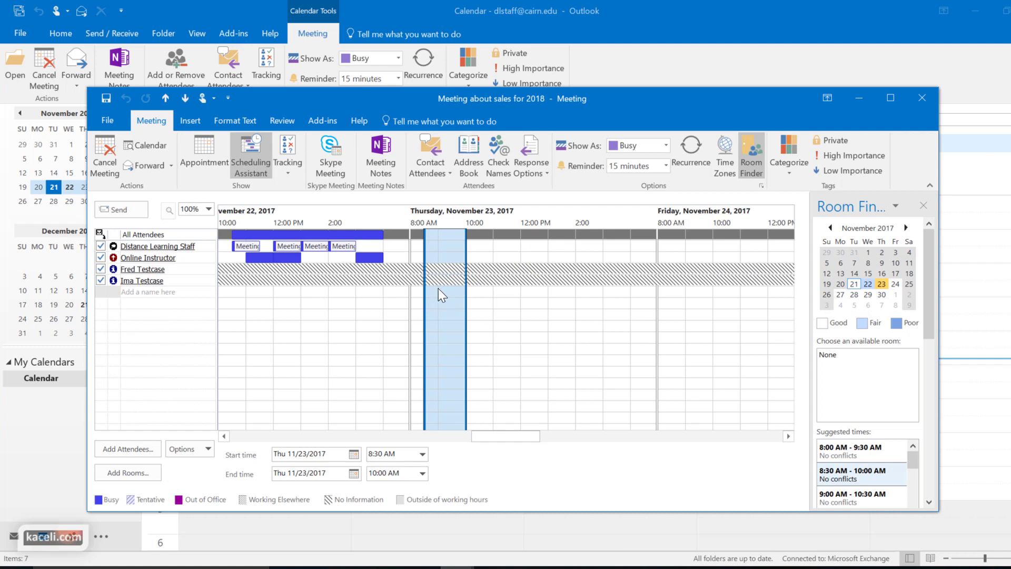
# Step: Replace the meeting notes with the apology 'Sorry, I had change the time. ...'
pyautogui.click(215, 153)
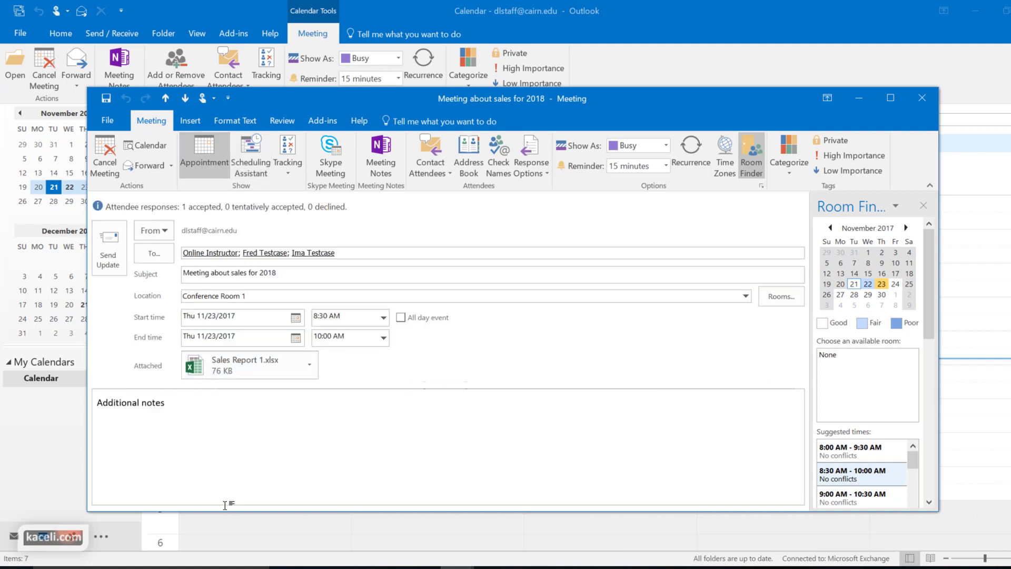
pyautogui.write('Sorry, I had change the time.')
pyautogui.write('...')
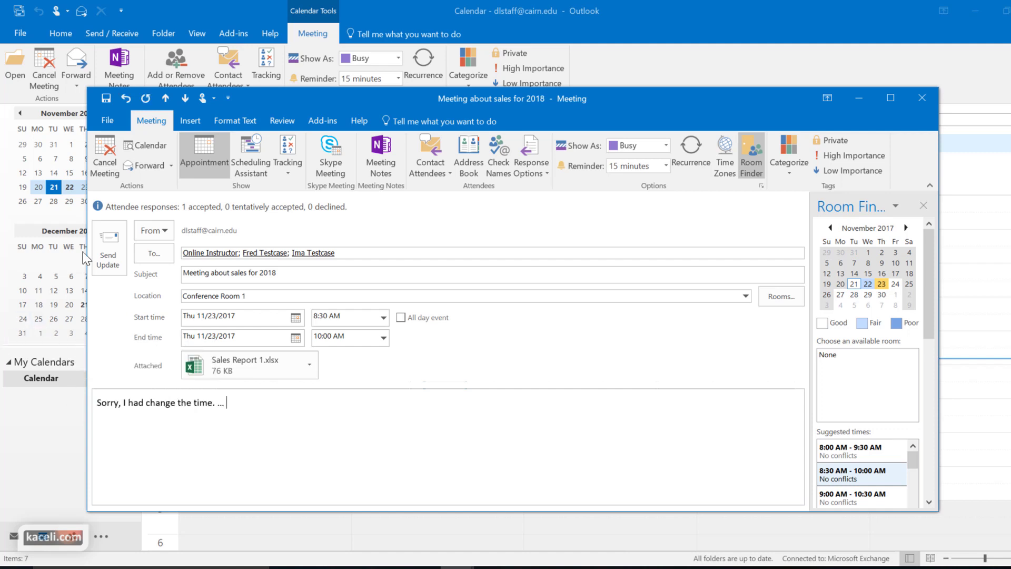
# Step: Send the Thursday update, accept it immediately in Outlook Web App, and return to desktop Outlook
pyautogui.click(114, 240)
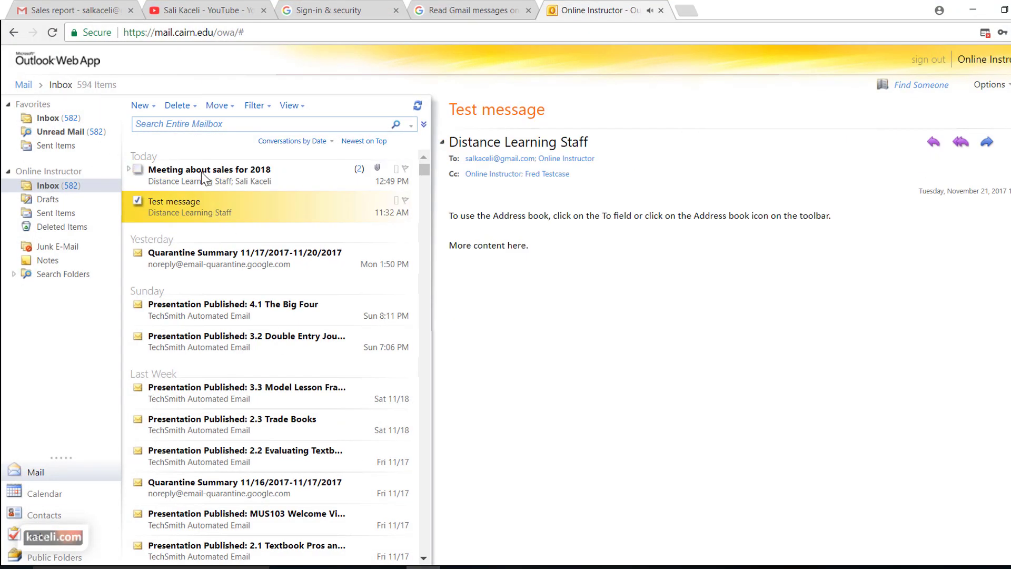
pyautogui.click(212, 180)
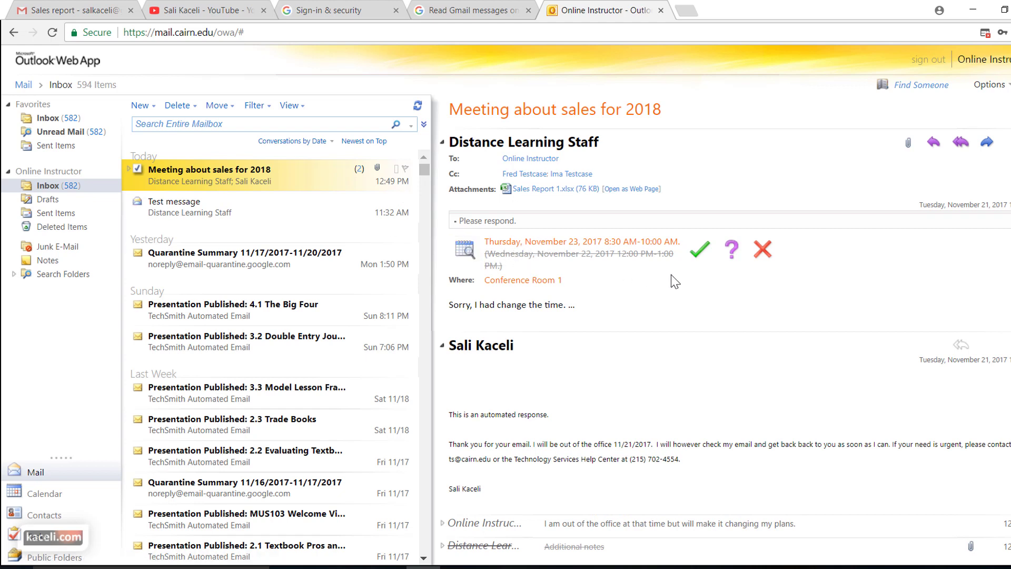
pyautogui.click(709, 263)
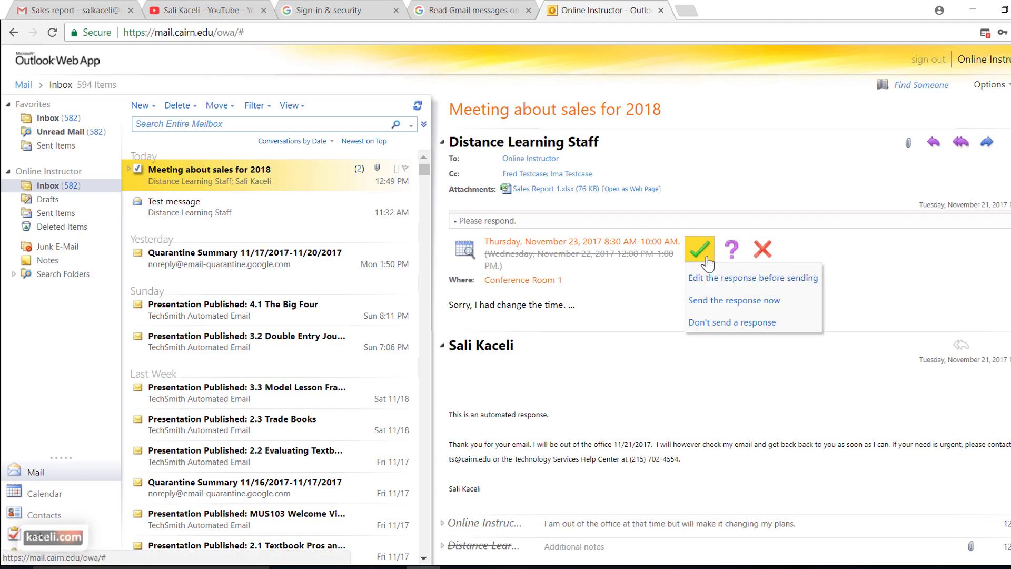
pyautogui.click(717, 303)
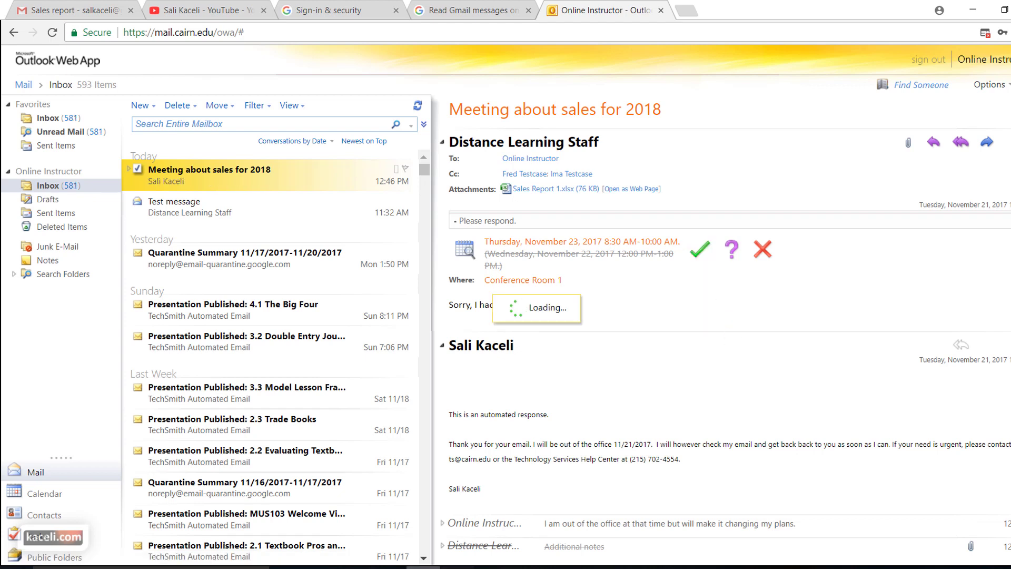
pyautogui.moveTo(424, 567)
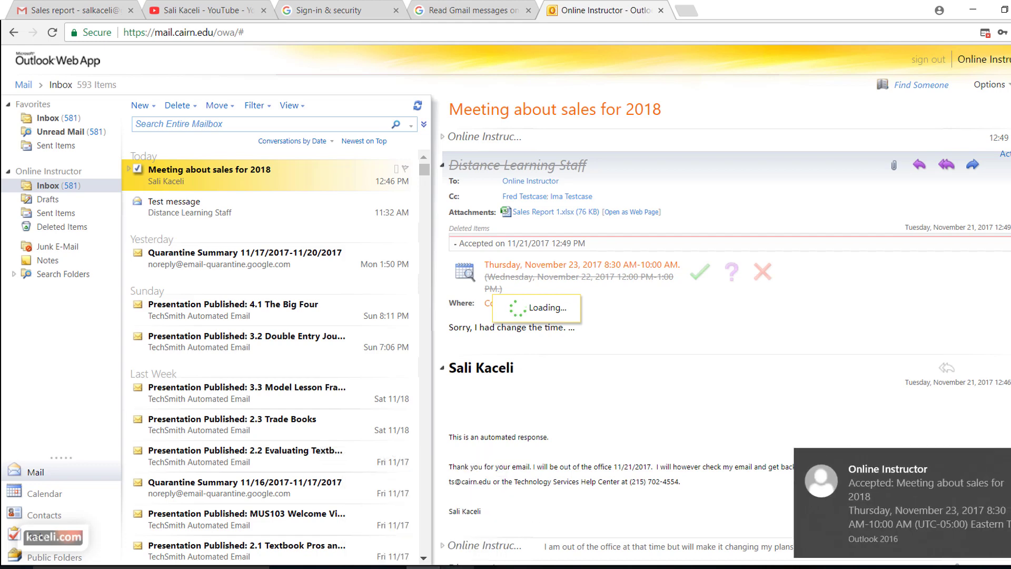
pyautogui.hotkey('alt', 'Tab')
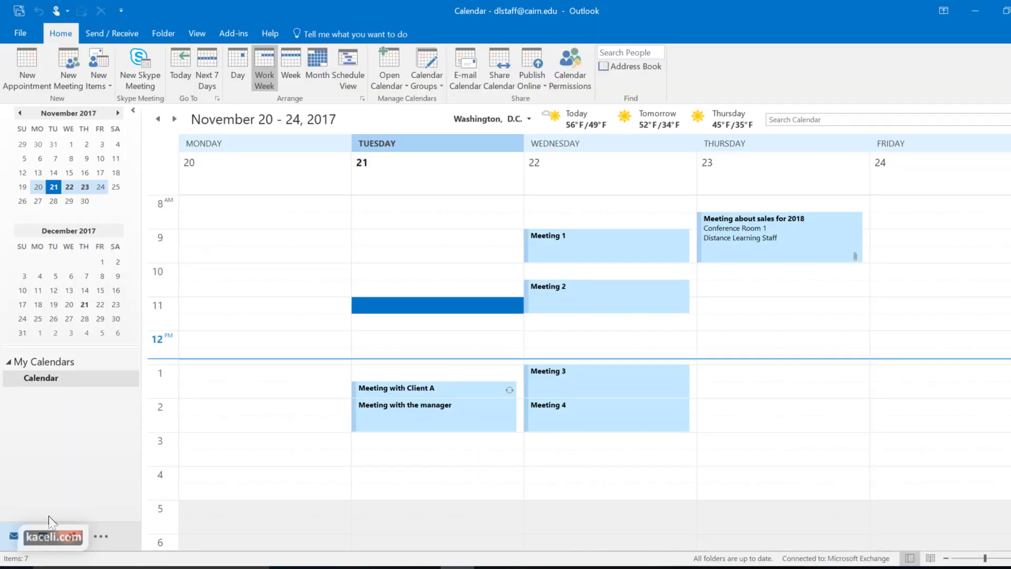
# Step: Confirm the acceptance reply in the Inbox, then view Tracking for Thursday's 'Meeting about sales for 2018'
pyautogui.click(16, 538)
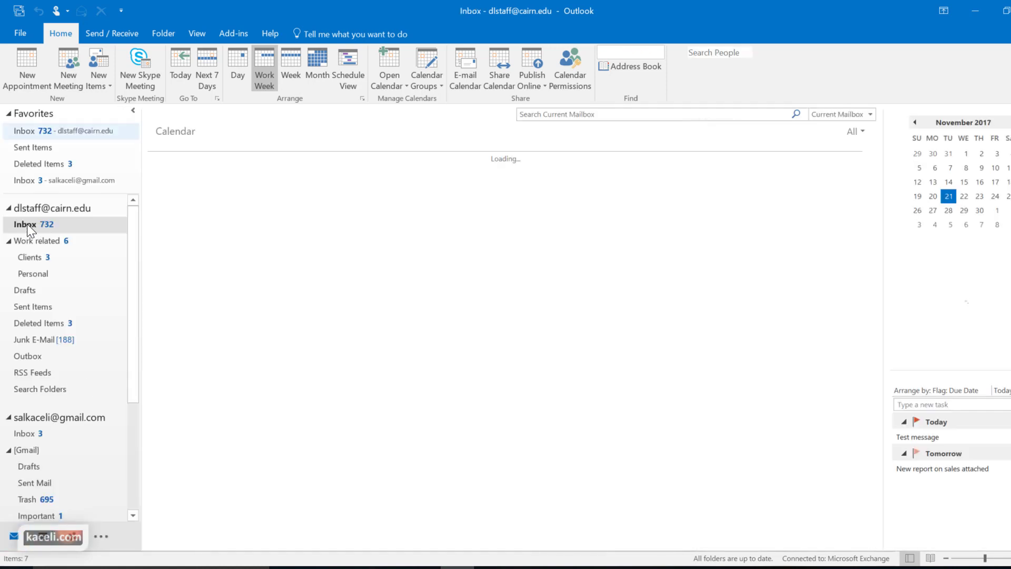
pyautogui.click(28, 225)
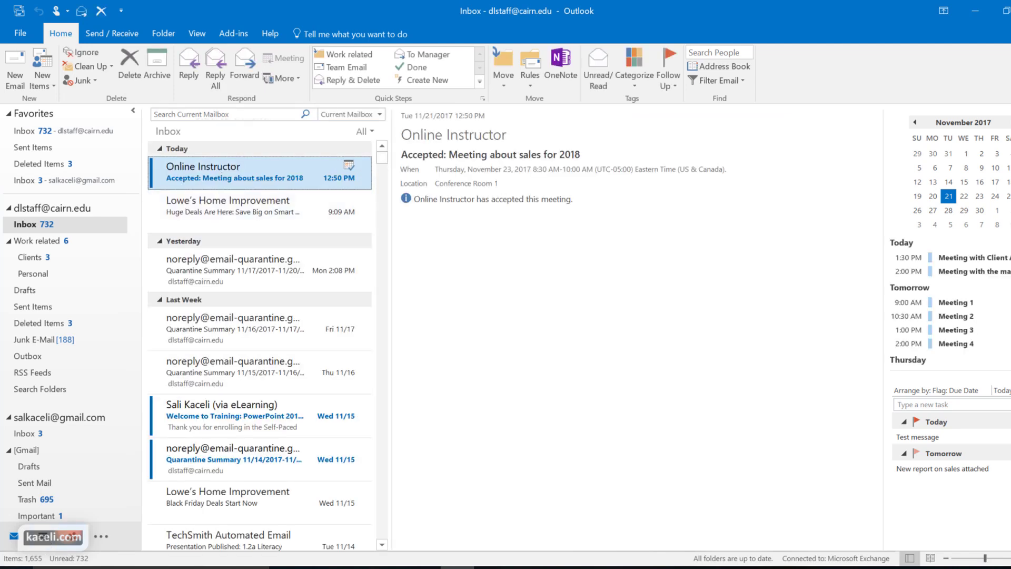
pyautogui.click(48, 539)
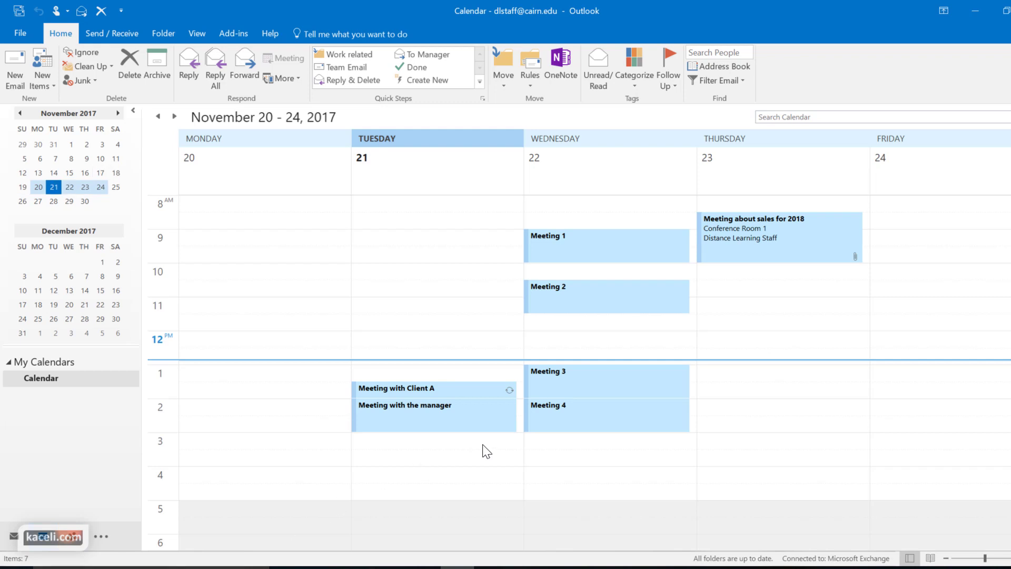
pyautogui.click(756, 232)
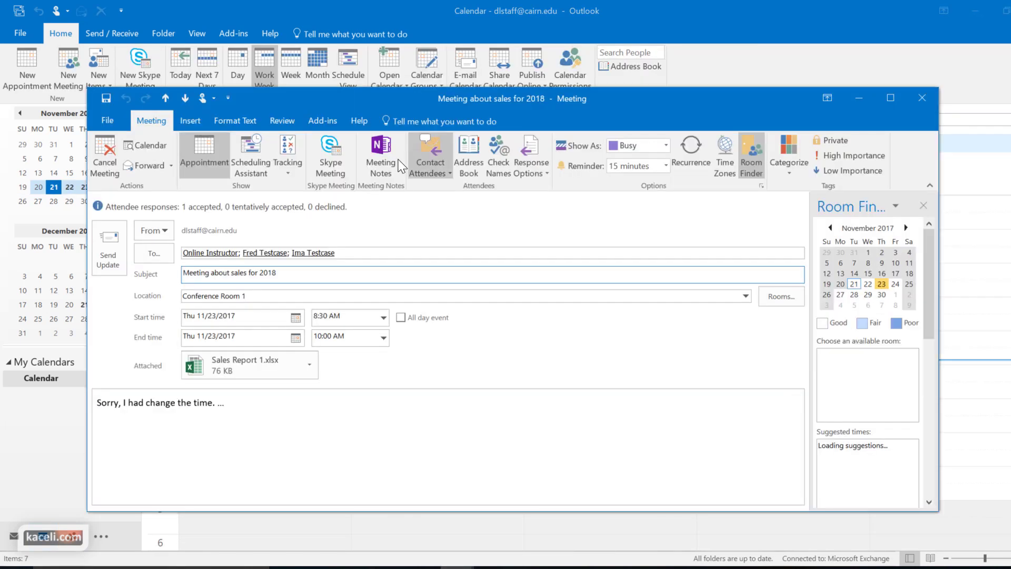
pyautogui.click(292, 156)
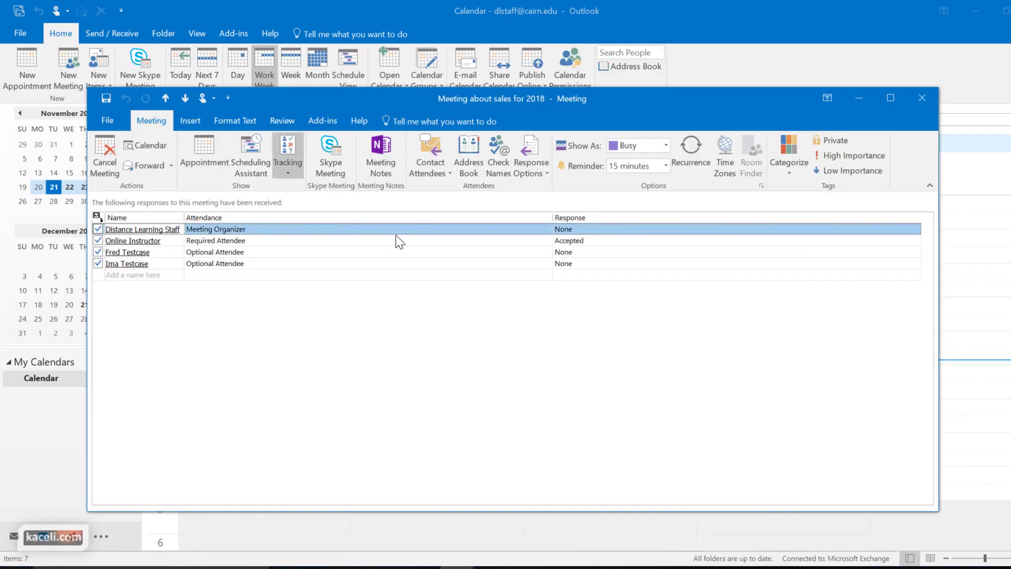